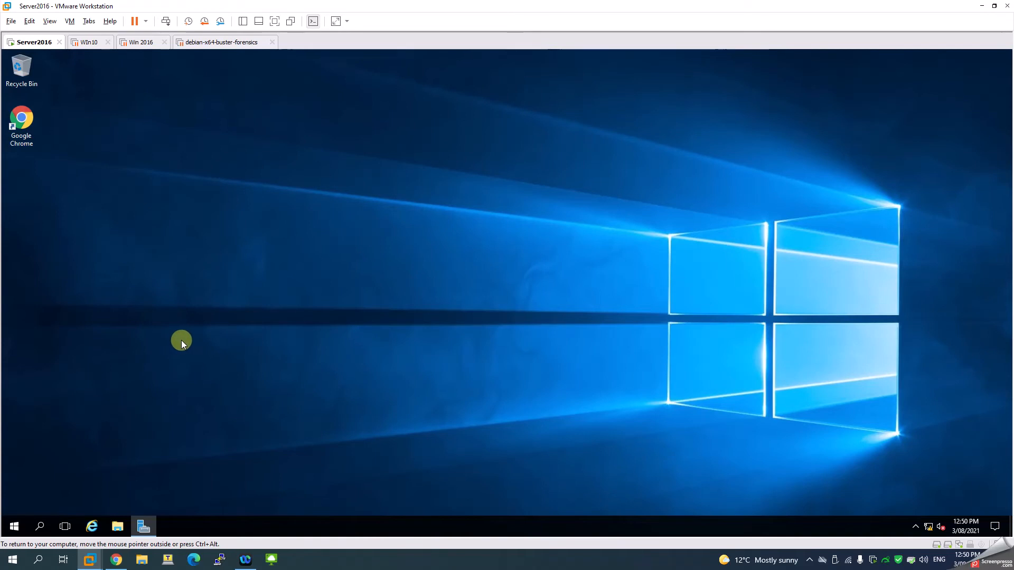
# - Open Server Manager on the virtual server
pyautogui.moveTo(143, 526)
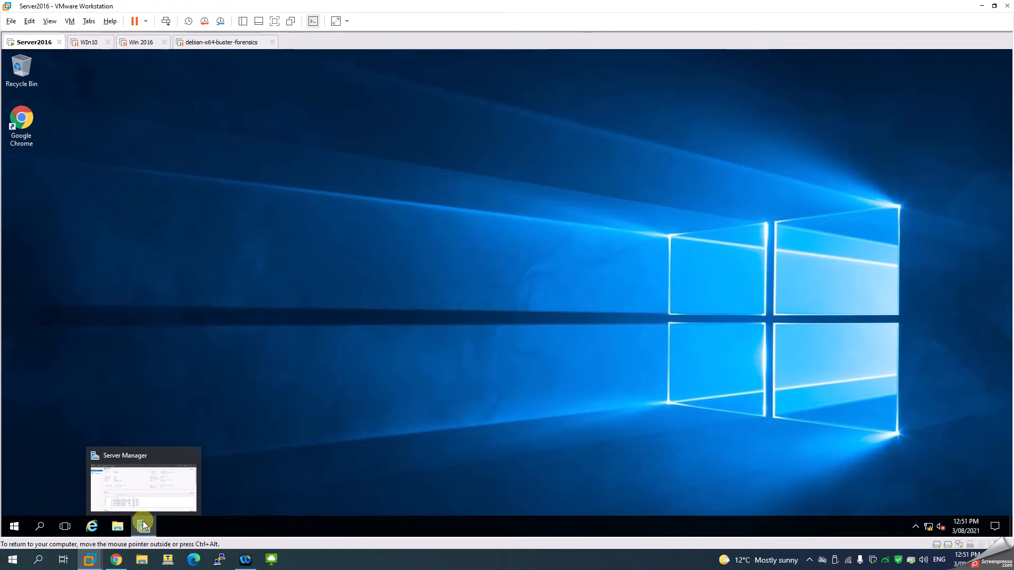
pyautogui.click(142, 521)
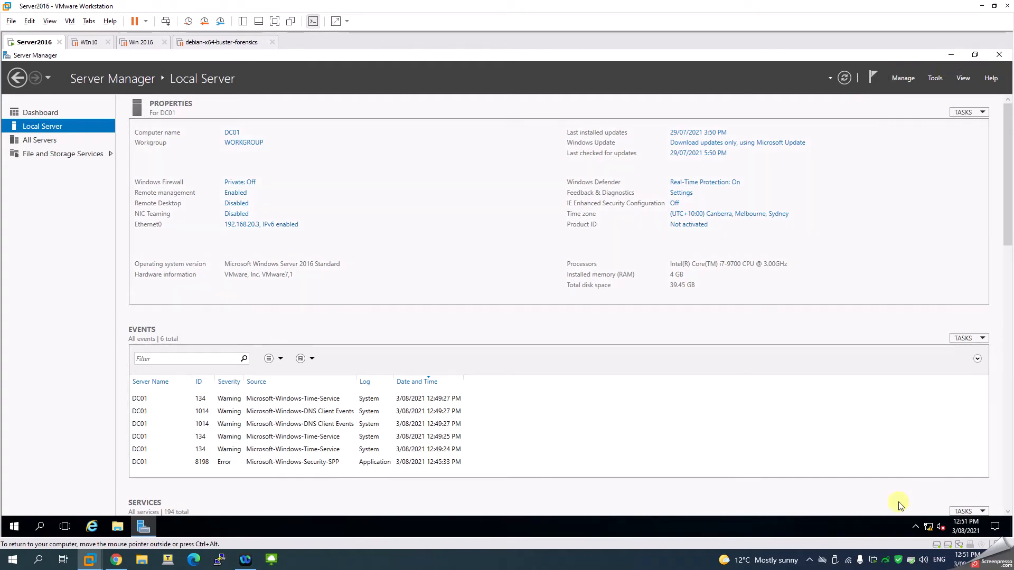
# - Open the Internet Protocol Version 4 (TCP/IPv4) properties of the Ethernet0 network adapter
pyautogui.rightClick(928, 527)
pyautogui.click(927, 519)
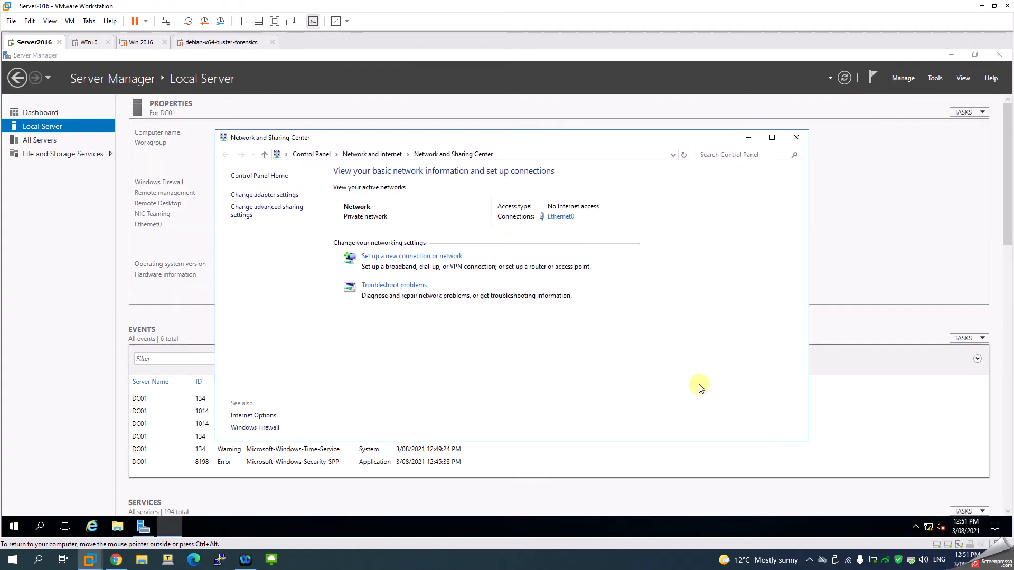
pyautogui.click(267, 194)
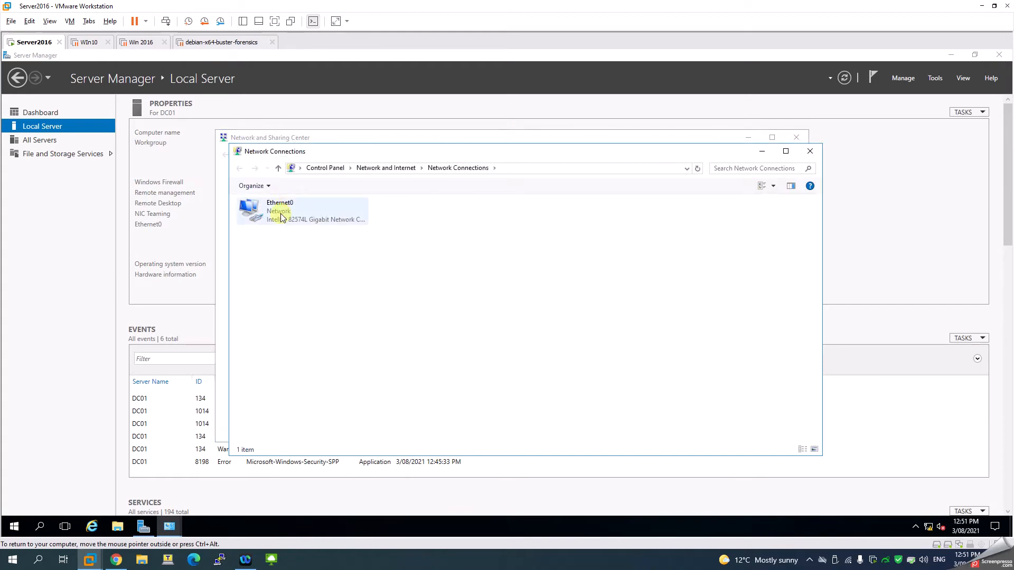
pyautogui.rightClick(282, 217)
pyautogui.click(292, 314)
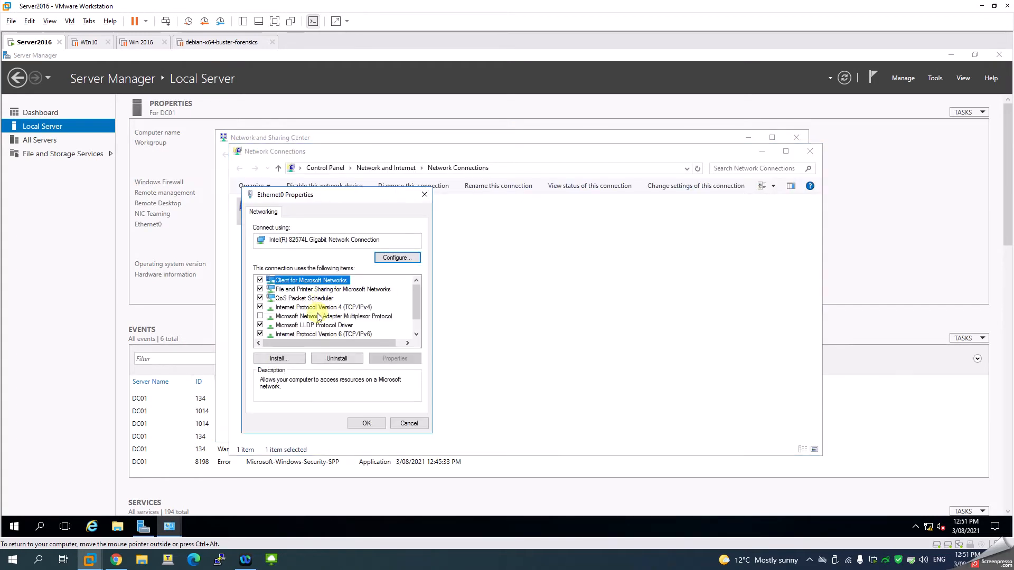
pyautogui.click(317, 307)
pyautogui.click(395, 358)
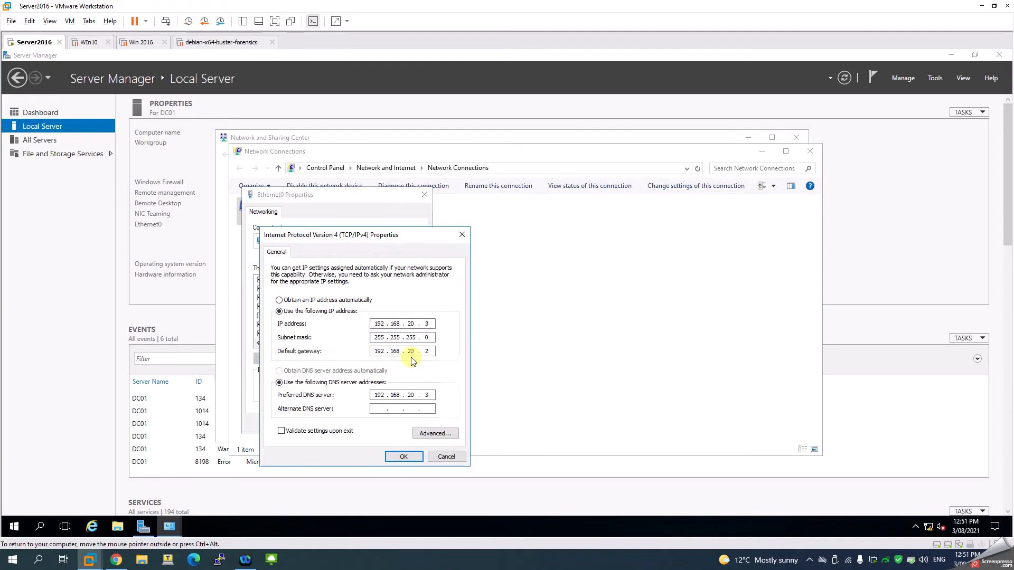
# - Review the static IP address, default gateway and preferred DNS server settings, then close all network windows
pyautogui.doubleClick(427, 323)
pyautogui.doubleClick(427, 351)
pyautogui.doubleClick(428, 395)
pyautogui.click(430, 395)
pyautogui.click(409, 457)
pyautogui.click(367, 424)
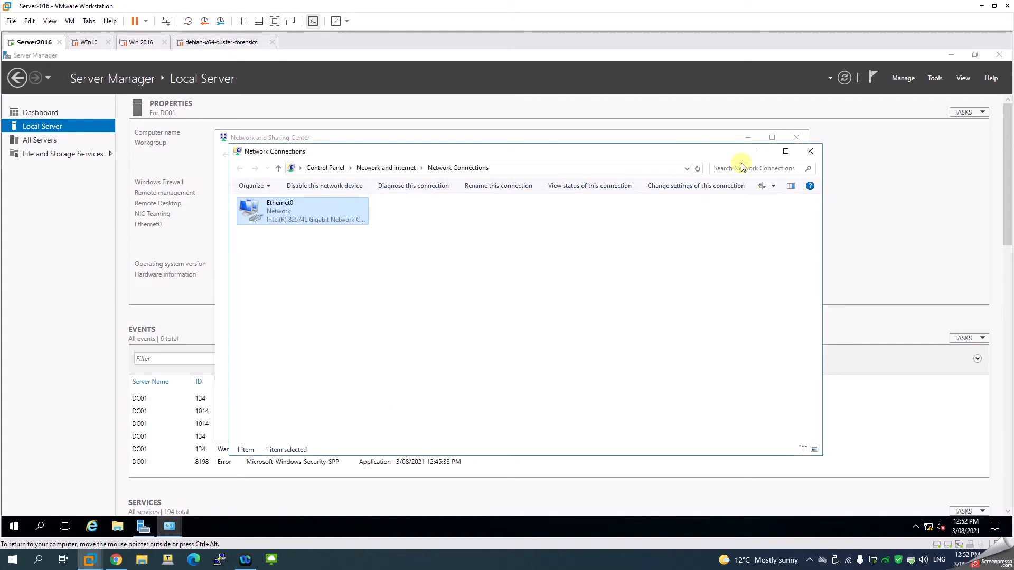
pyautogui.click(811, 152)
pyautogui.click(796, 138)
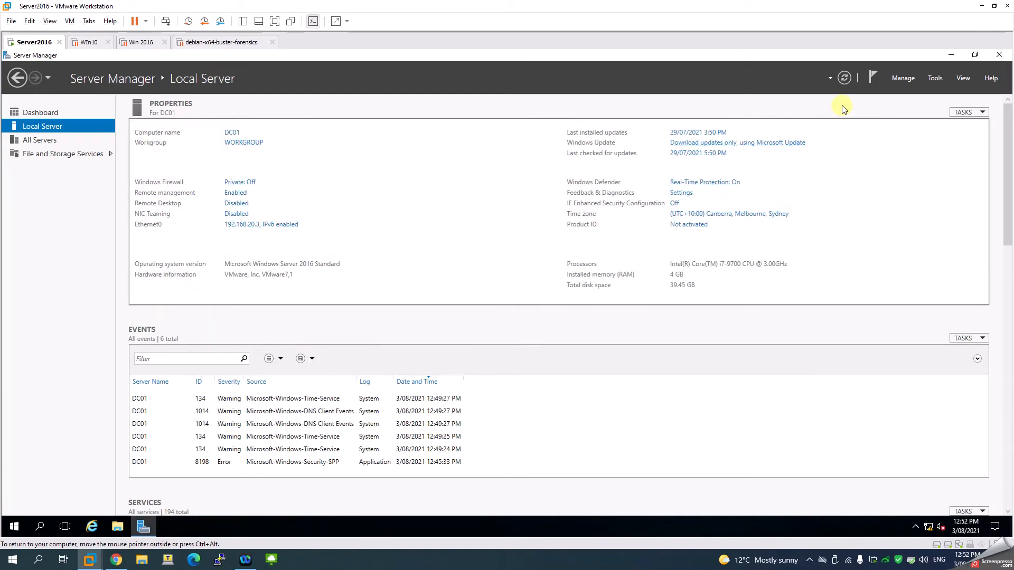
# - Start the Add Roles and Features wizard with a role-based installation targeting server DC01
pyautogui.click(902, 80)
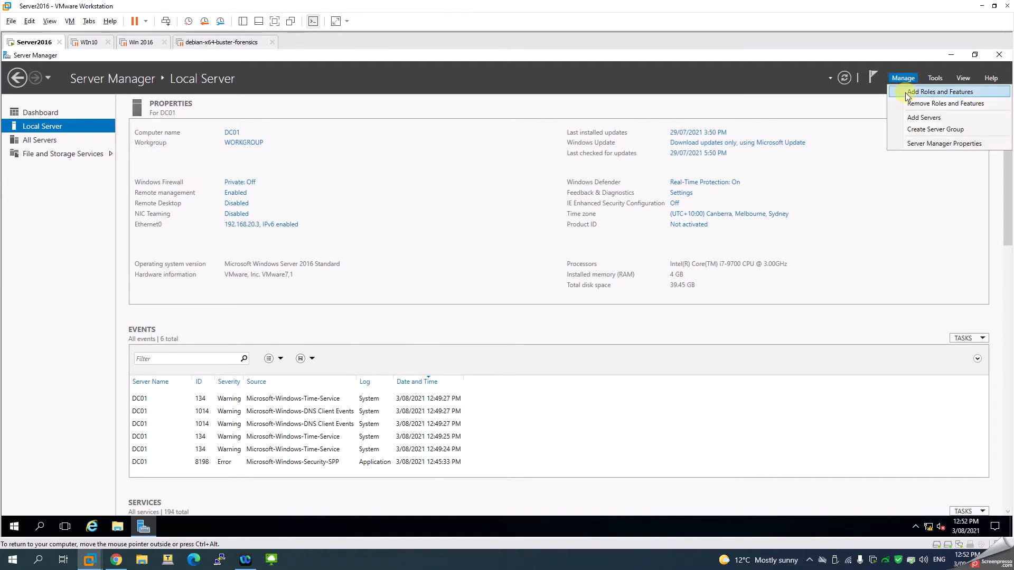
pyautogui.click(905, 93)
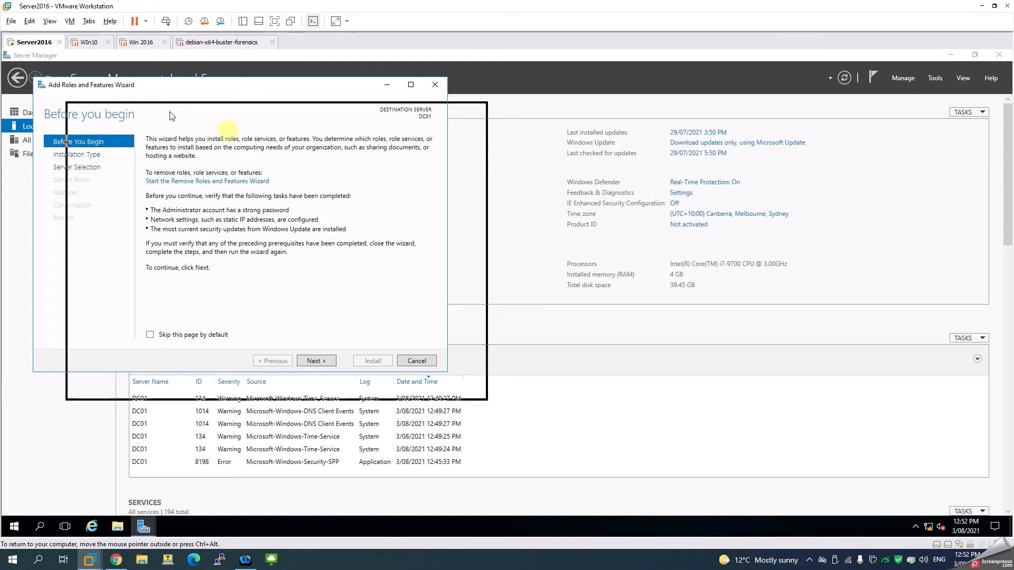
pyautogui.moveTo(329, 153); pyautogui.dragTo(328, 152)
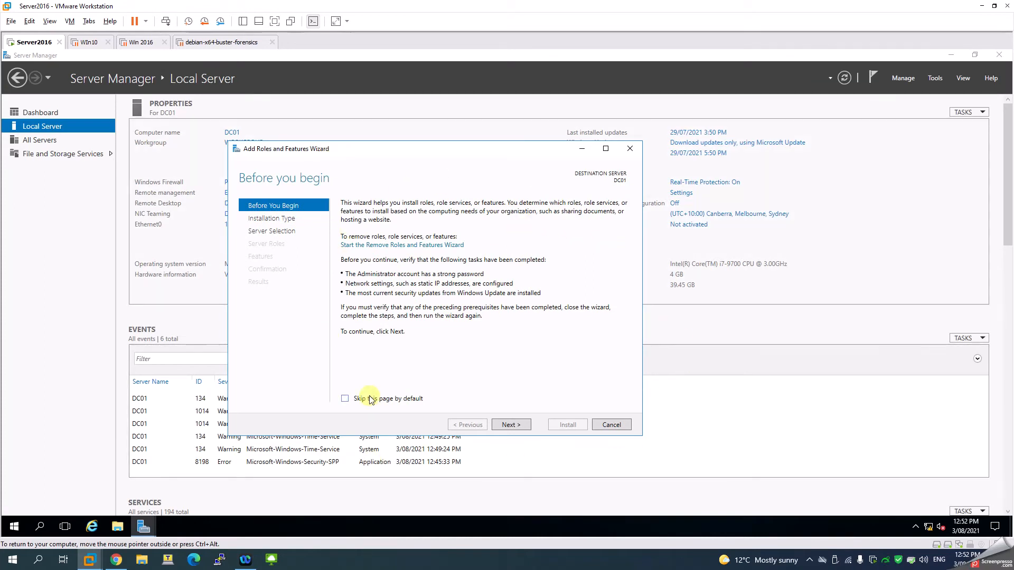
pyautogui.click(511, 424)
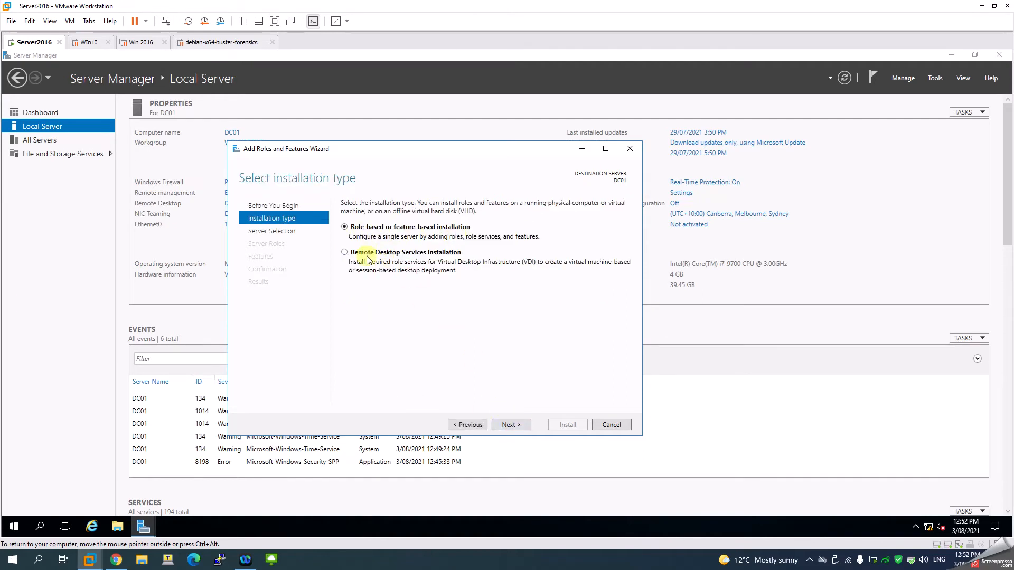
pyautogui.click(510, 426)
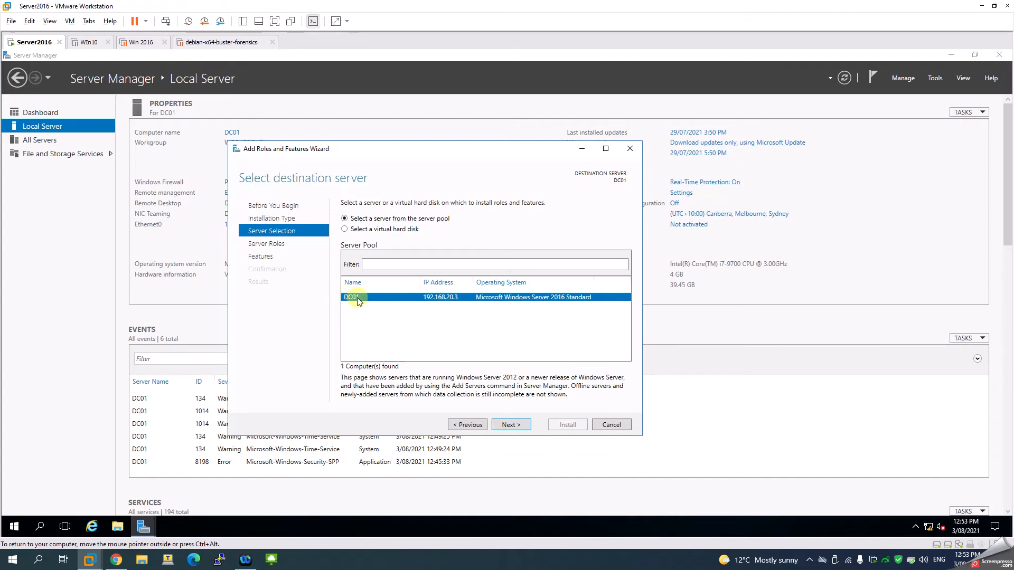
pyautogui.click(511, 425)
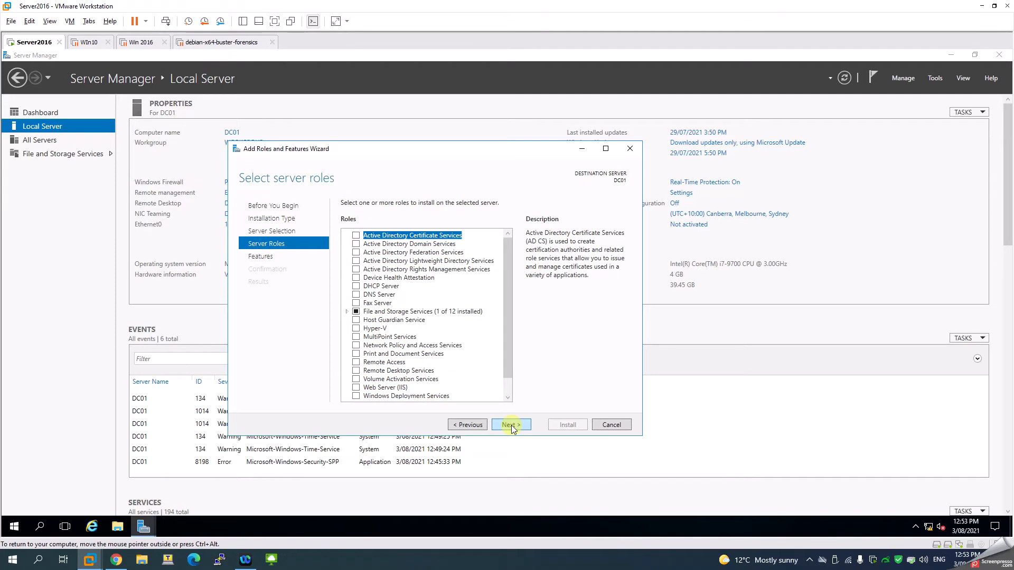
# - Select the Active Directory Domain Services role, add its required management features, and continue to confirmation
pyautogui.click(356, 245)
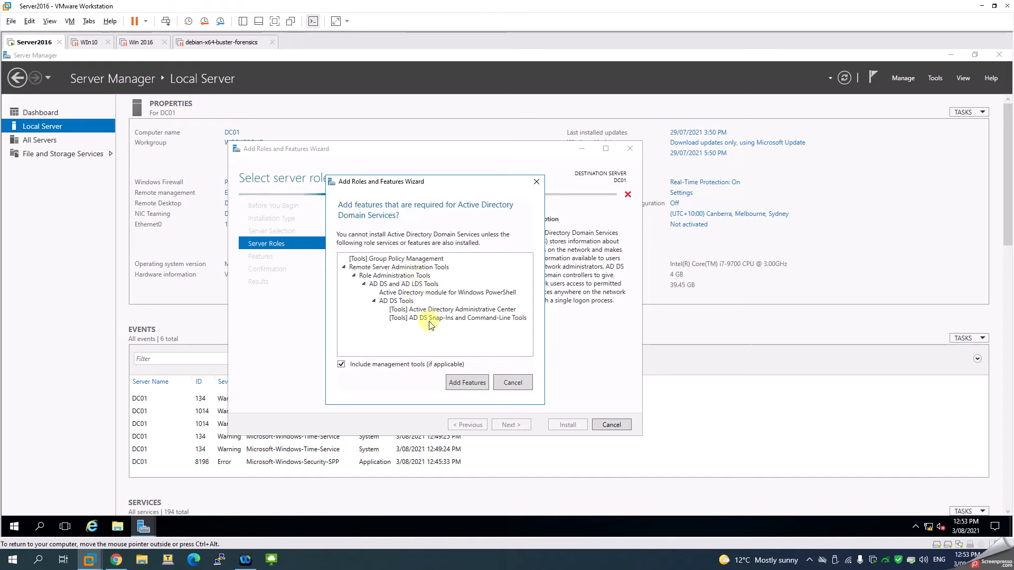
pyautogui.click(458, 385)
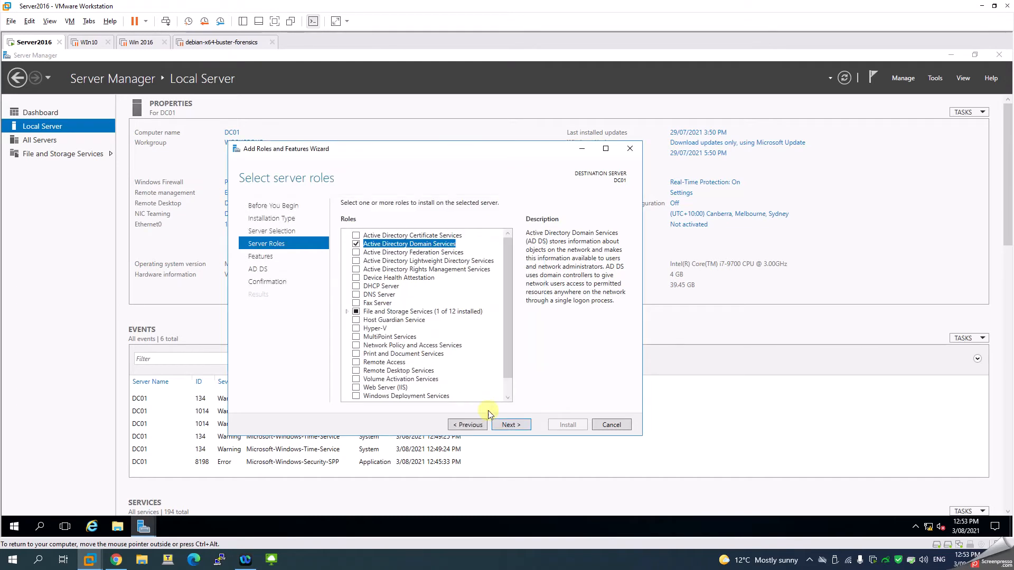
pyautogui.click(524, 427)
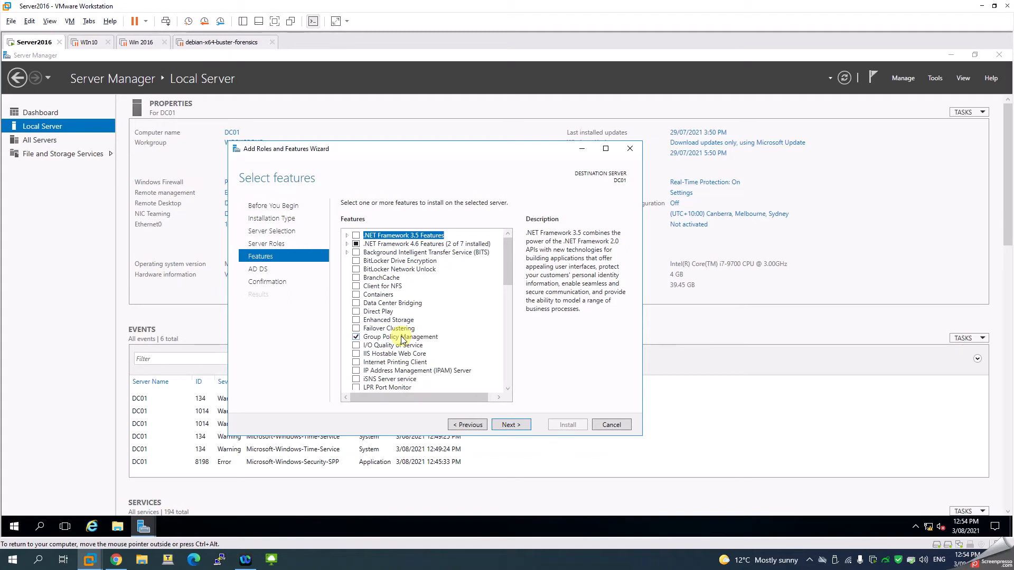
pyautogui.click(504, 424)
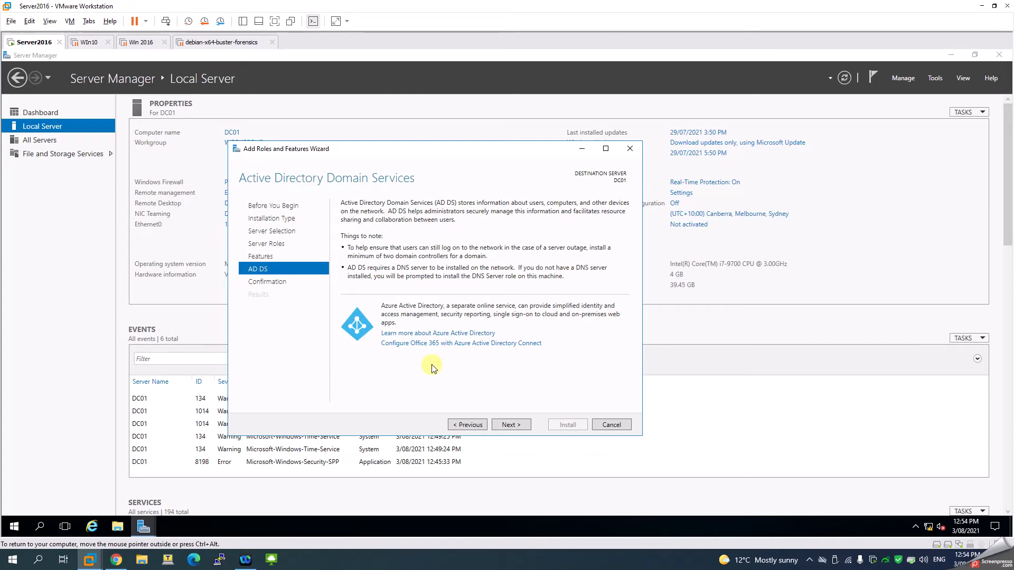
pyautogui.click(510, 427)
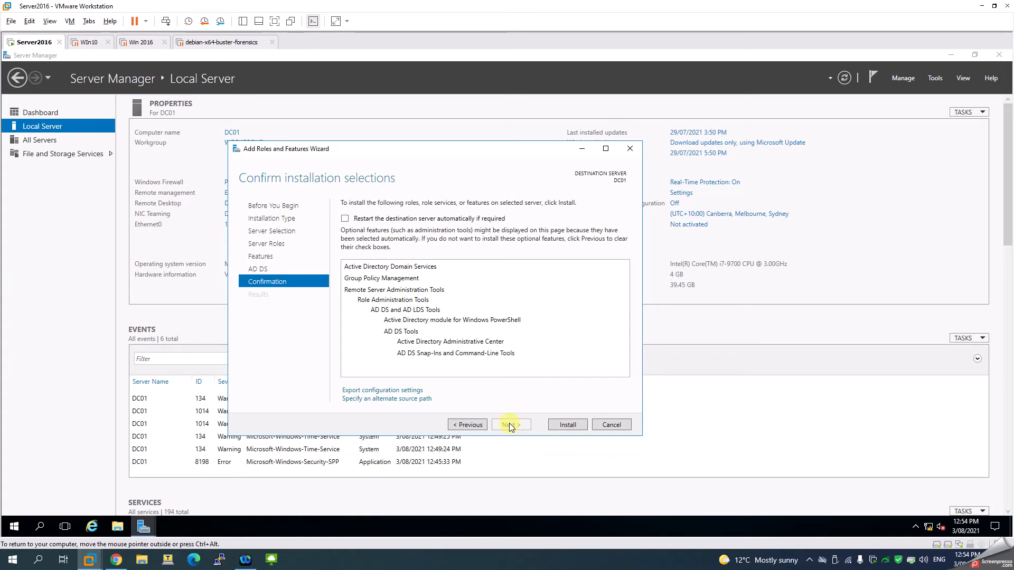
# - Enable automatic restart of the destination server if required, install the selections, and close the wizard
pyautogui.click(391, 220)
pyautogui.click(542, 324)
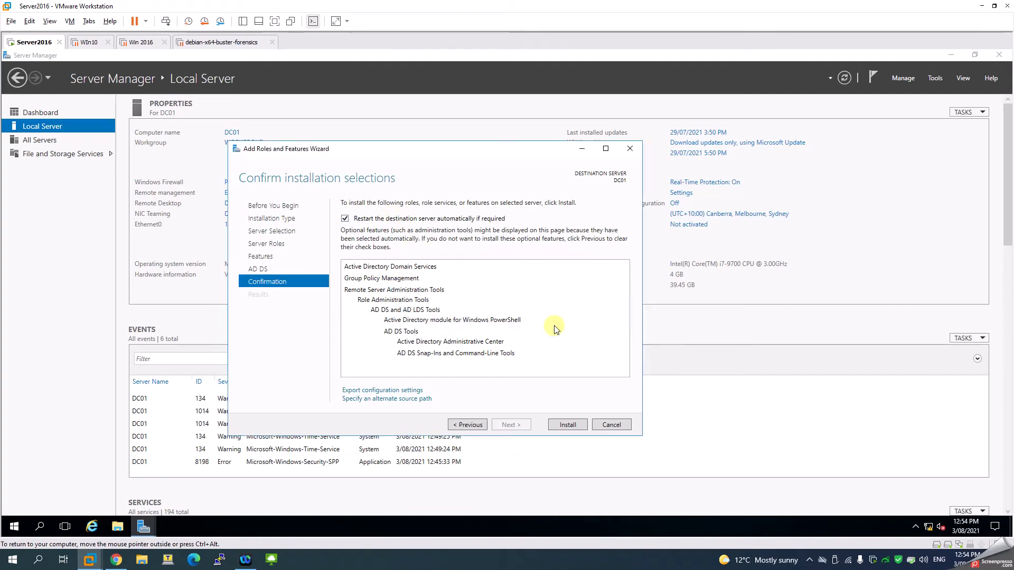
pyautogui.click(566, 425)
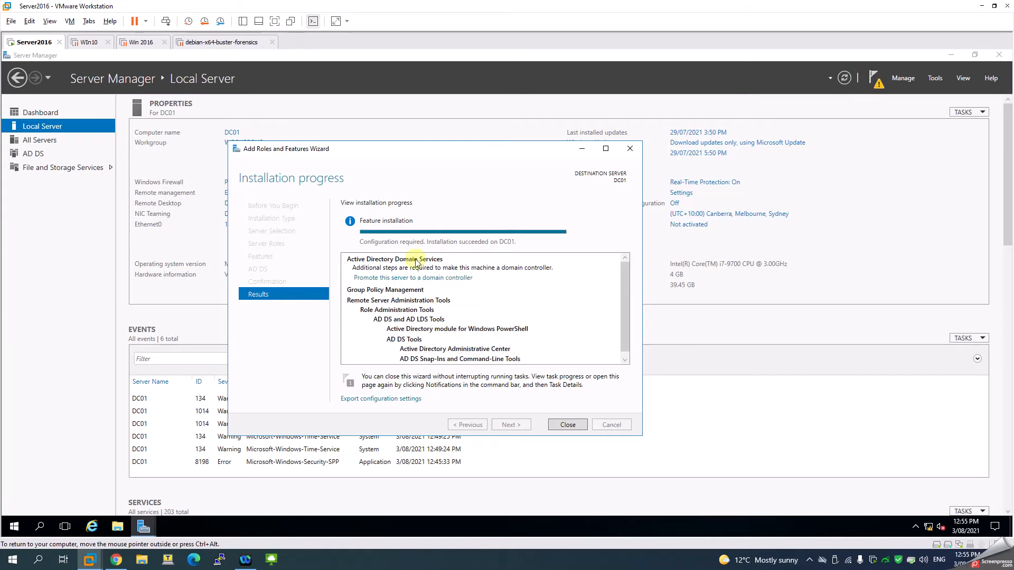
pyautogui.click(569, 423)
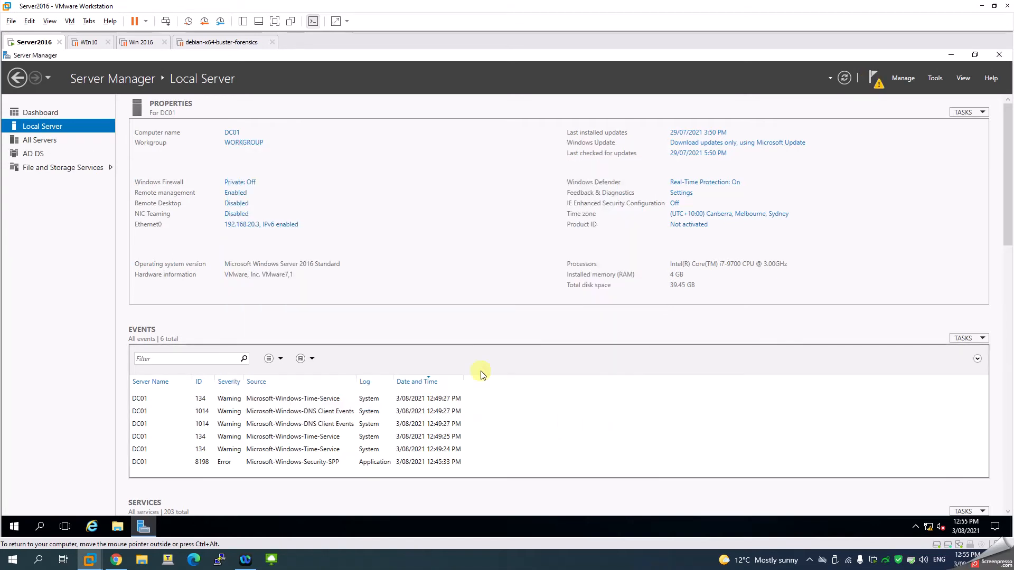
# - Promote the server to a domain controller by adding a new forest with root domain faceitnet.com.au
pyautogui.click(879, 85)
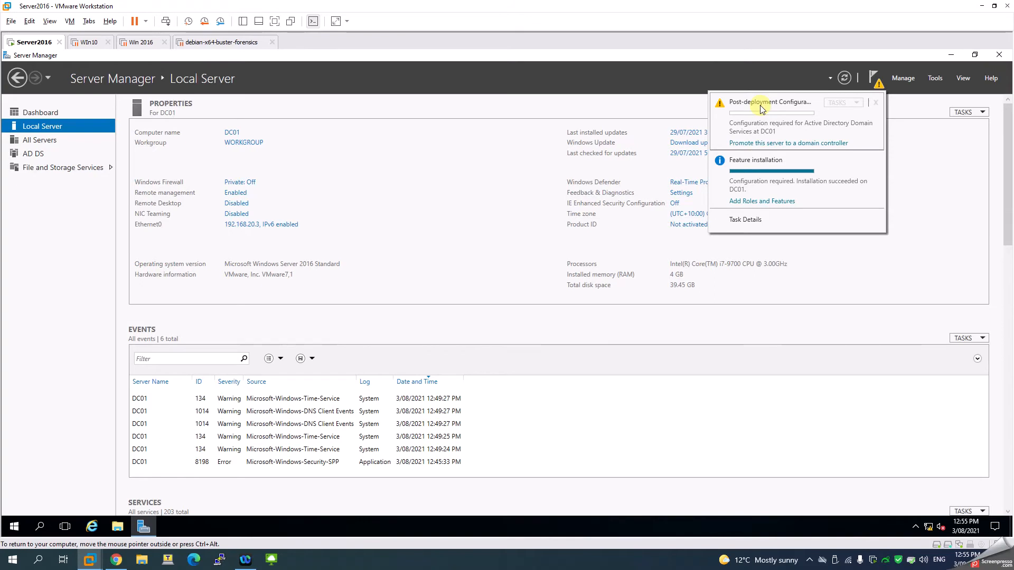
pyautogui.click(756, 151)
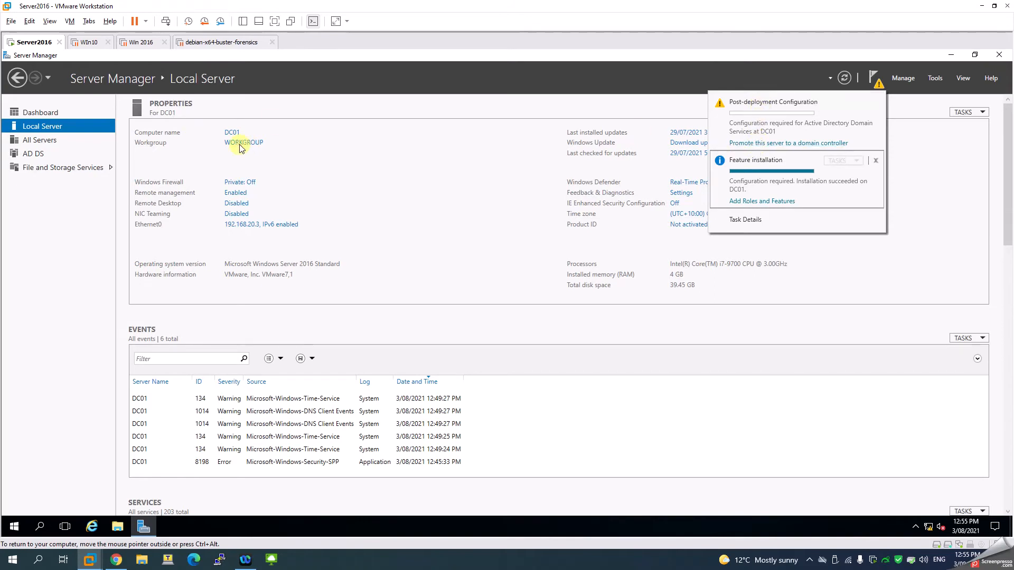
pyautogui.click(756, 145)
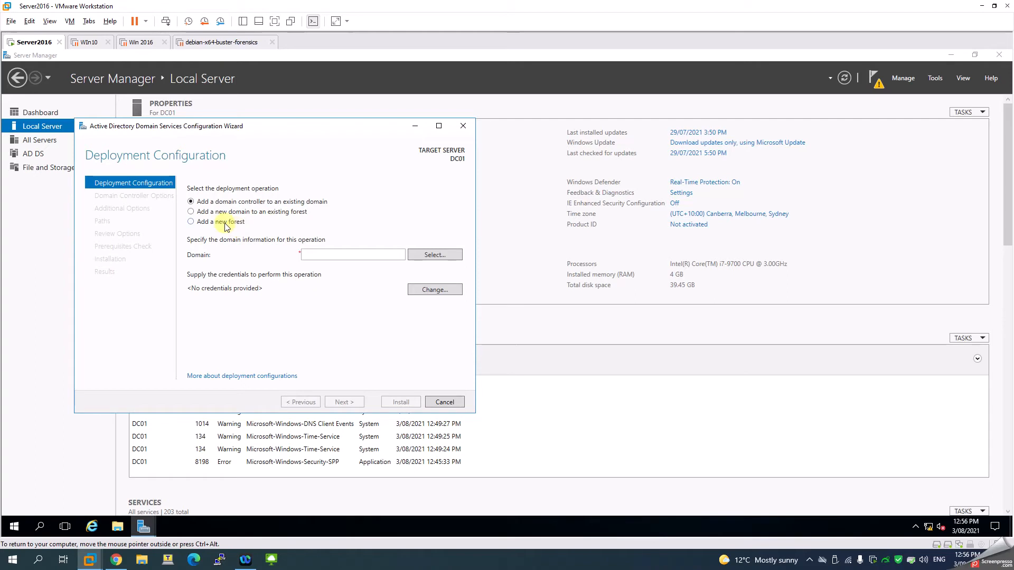
pyautogui.click(230, 223)
pyautogui.click(315, 256)
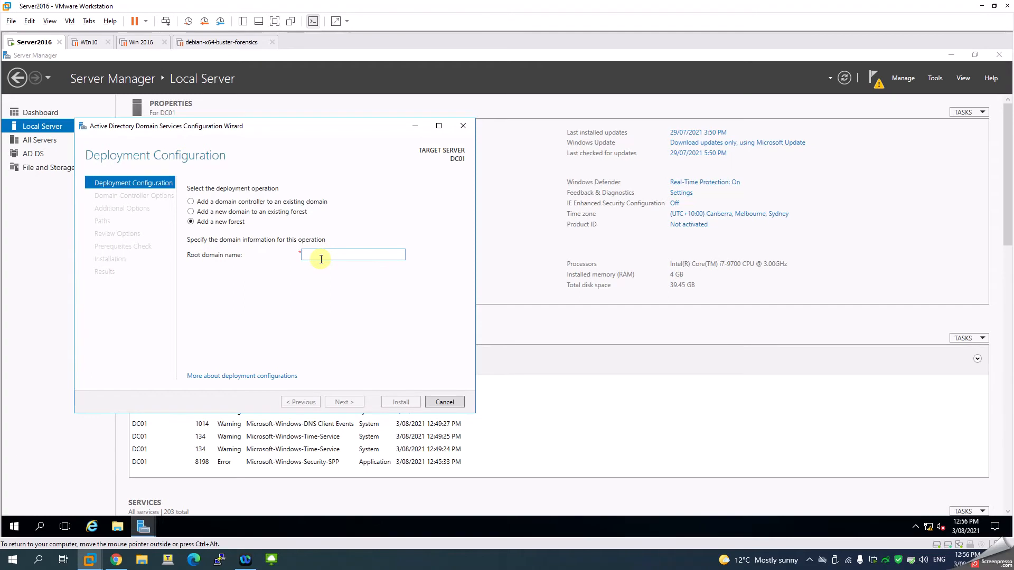
pyautogui.write('faceitnet.com')
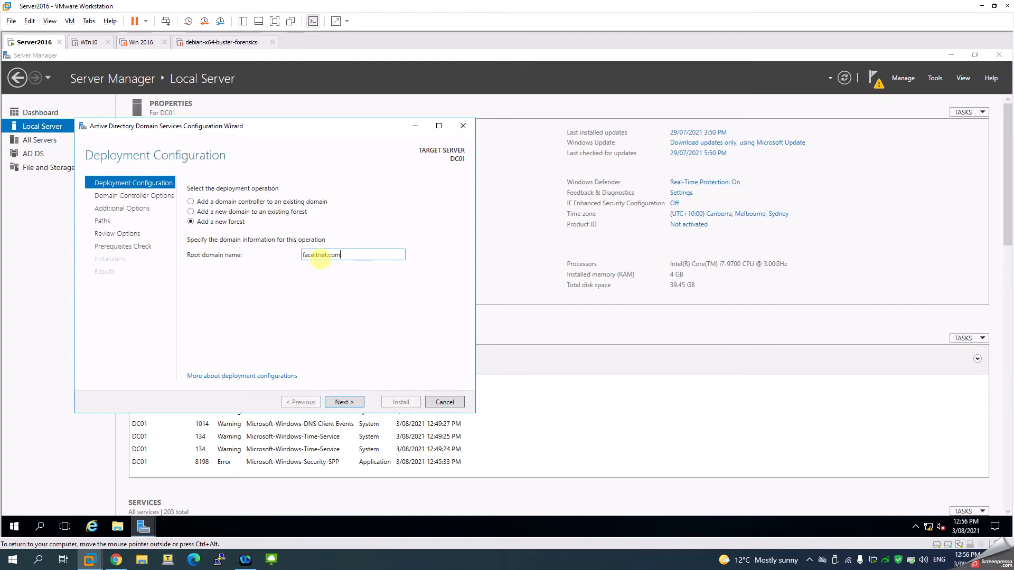
pyautogui.write('.au')
pyautogui.click(352, 404)
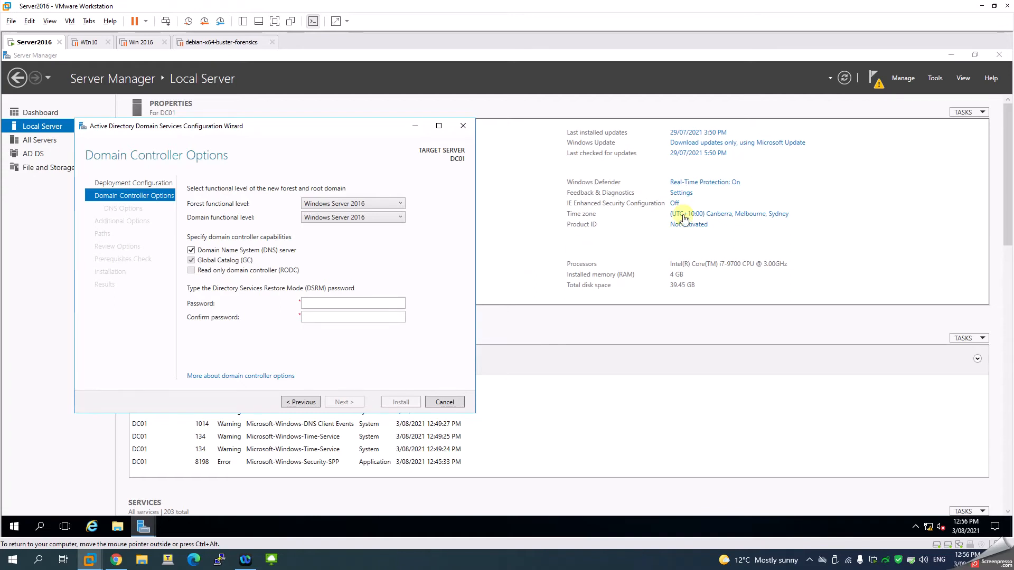
# - Keep the Windows Server 2016 functional levels, enter and confirm the DSRM password, and continue past DNS Options
pyautogui.click(382, 210)
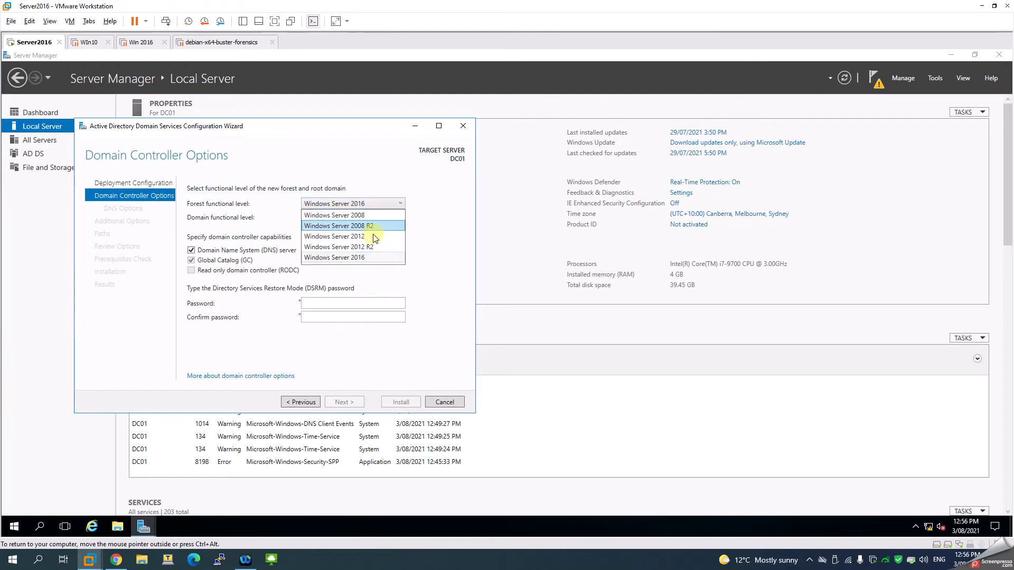
pyautogui.click(441, 220)
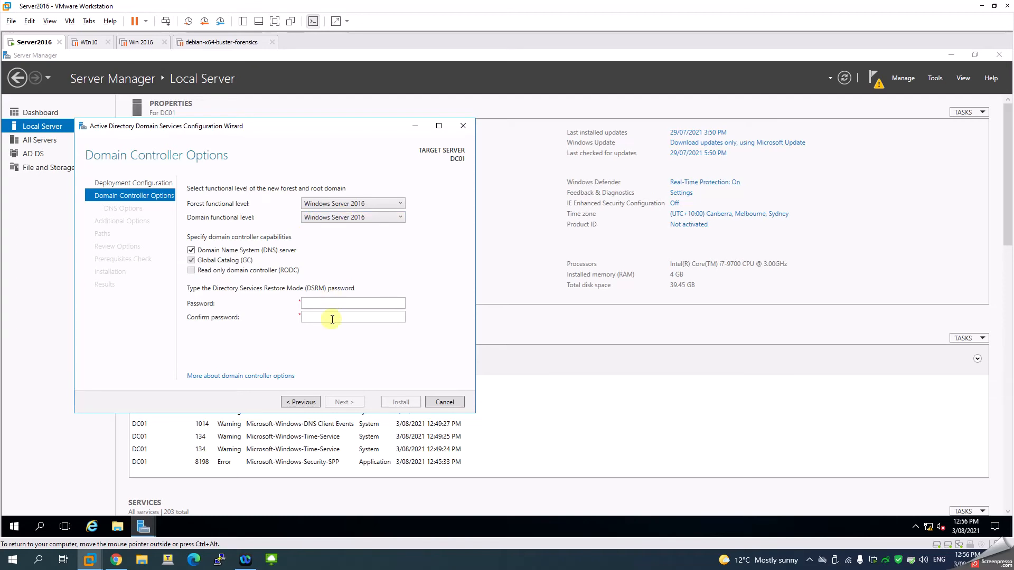
pyautogui.click(327, 304)
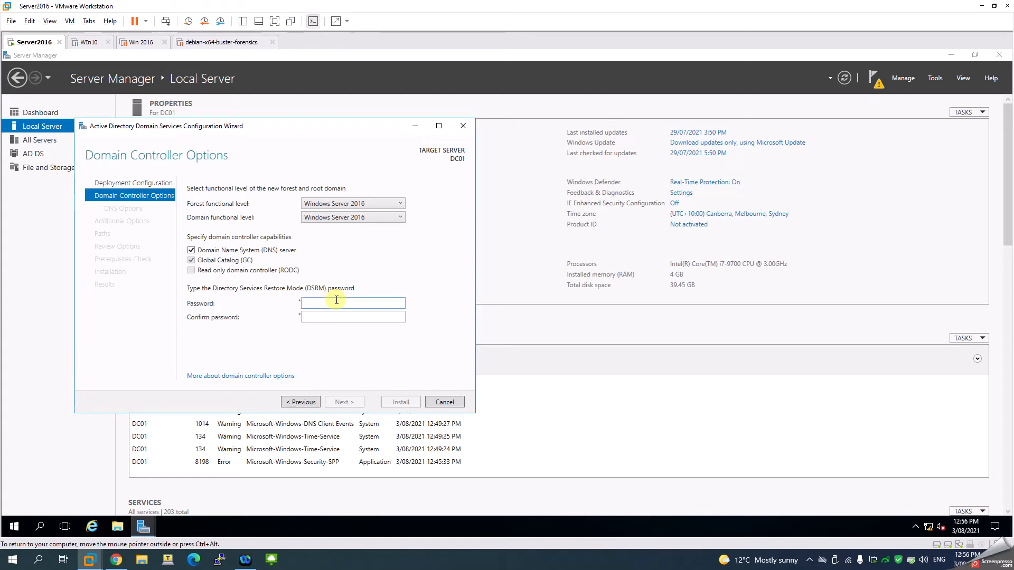
pyautogui.write('Pa55w.rd')
pyautogui.press('Tab')
pyautogui.write('Pa55w.r')
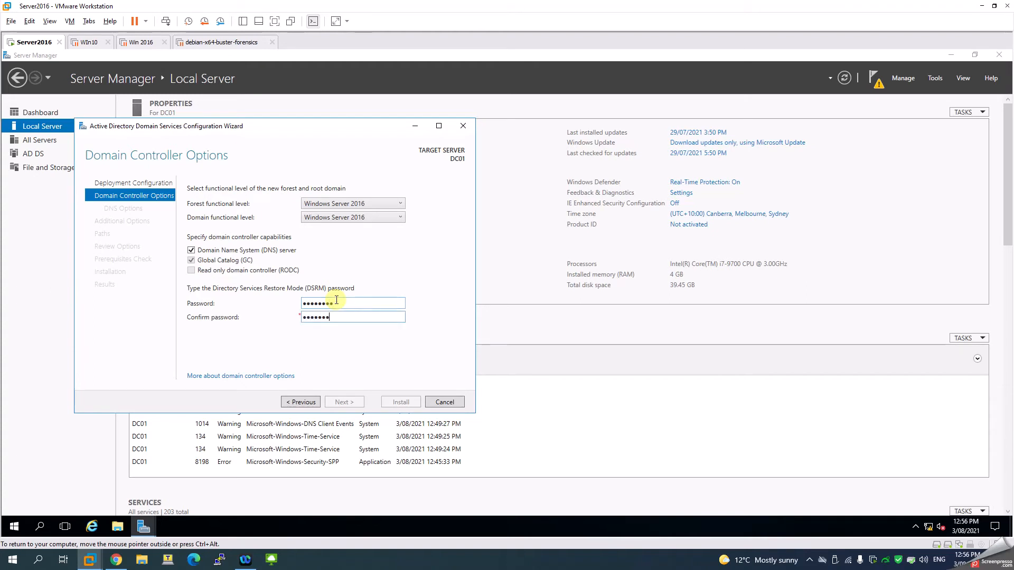
pyautogui.write('d')
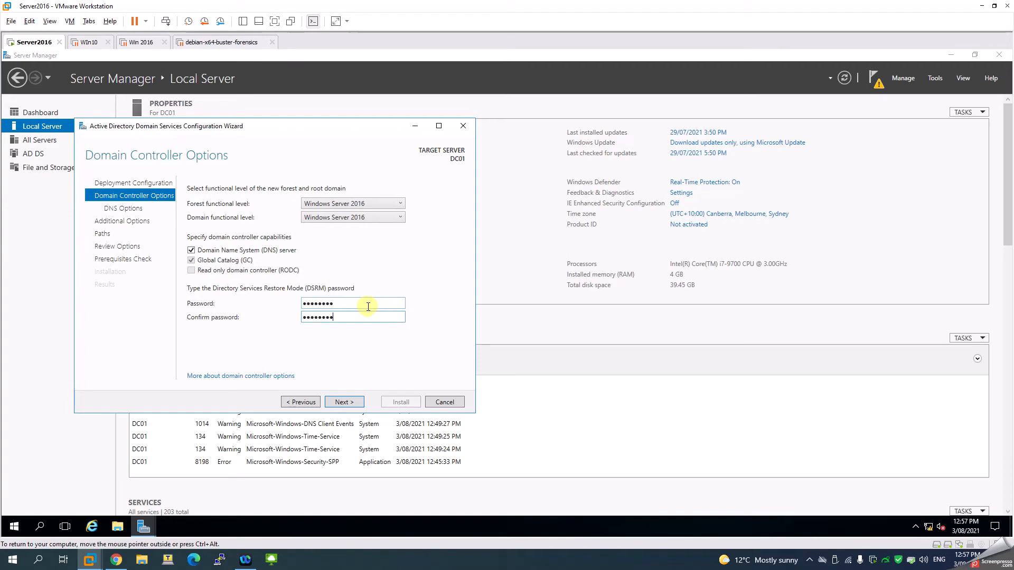
pyautogui.click(342, 401)
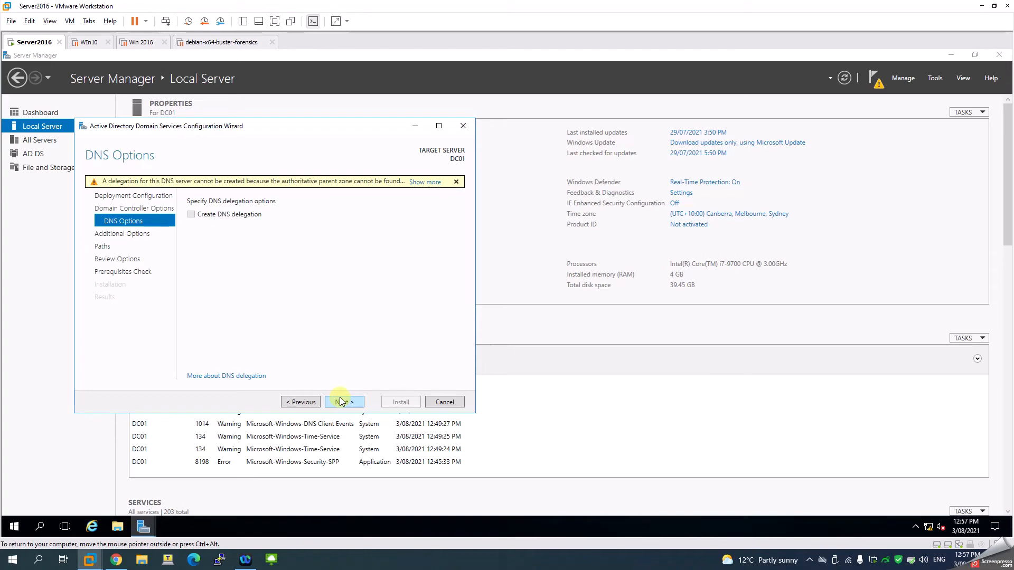
pyautogui.click(344, 402)
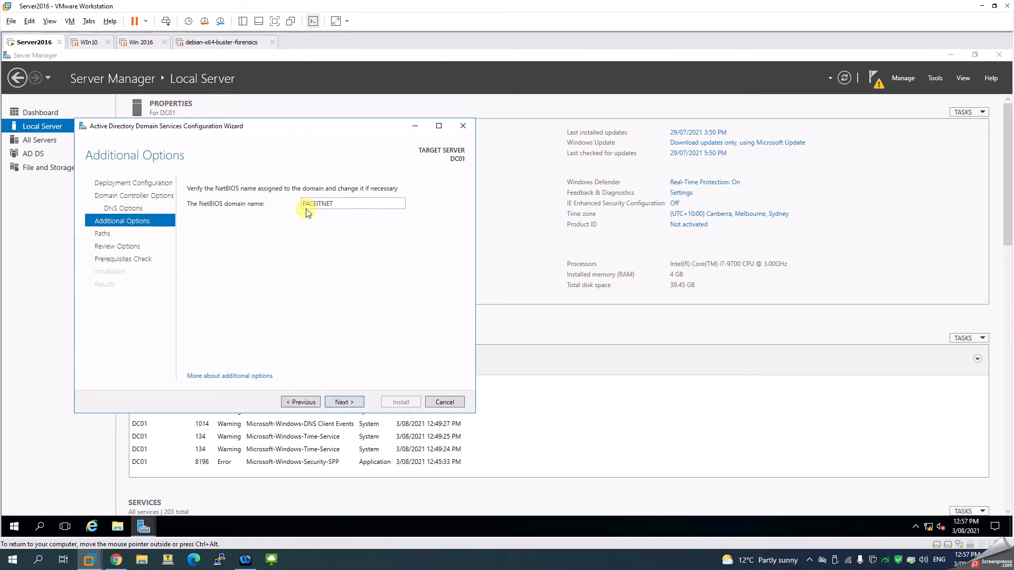
# - Accept the NetBIOS name FACEITNET and browse the available drives for the AD DS database folder
pyautogui.click(355, 402)
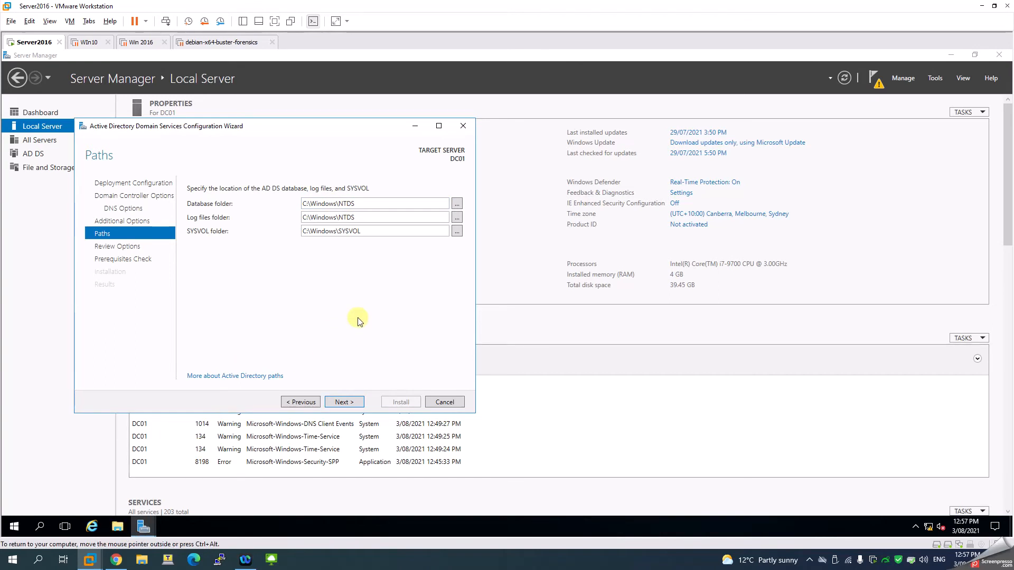
pyautogui.click(118, 527)
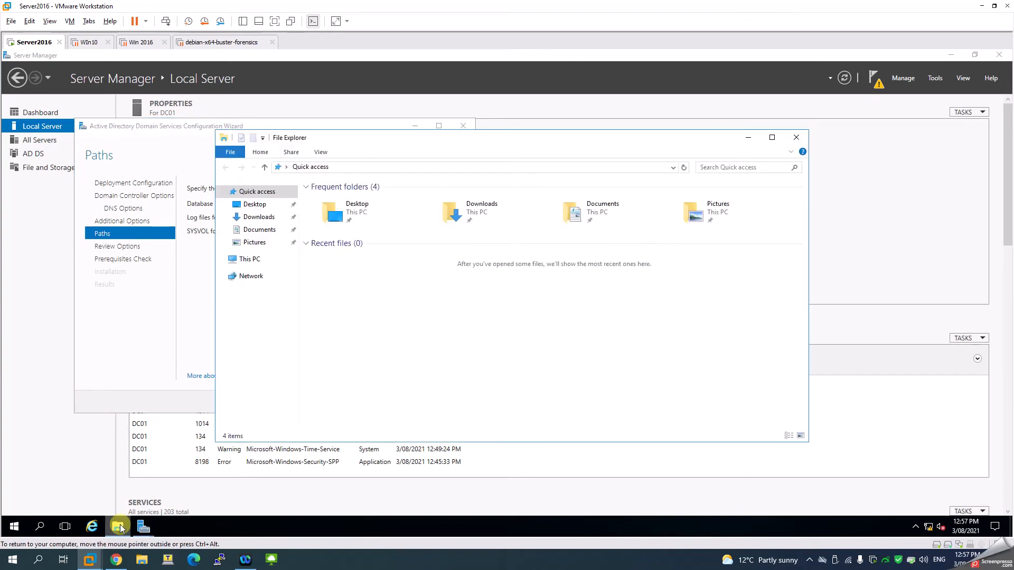
pyautogui.click(249, 260)
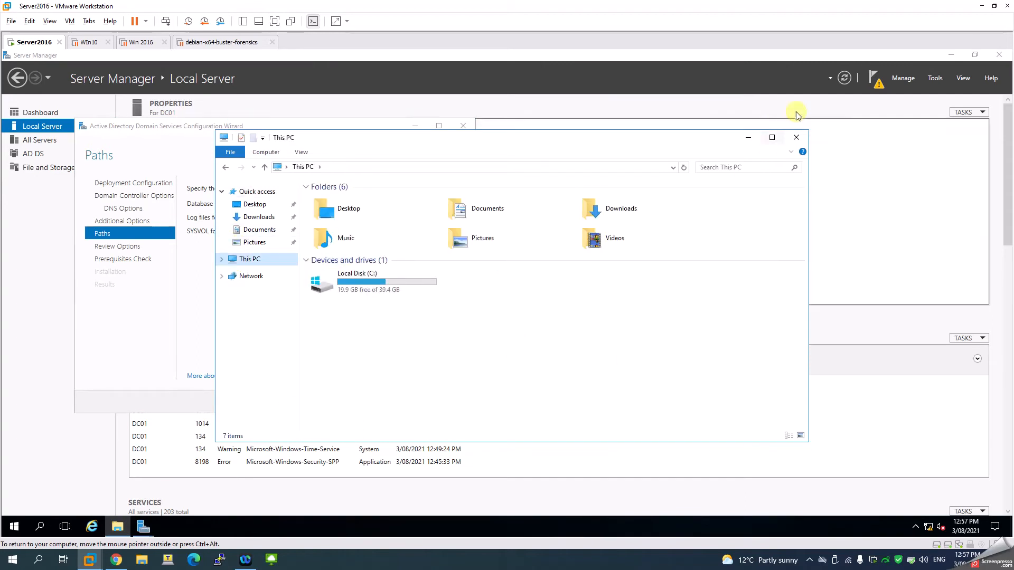
pyautogui.click(748, 138)
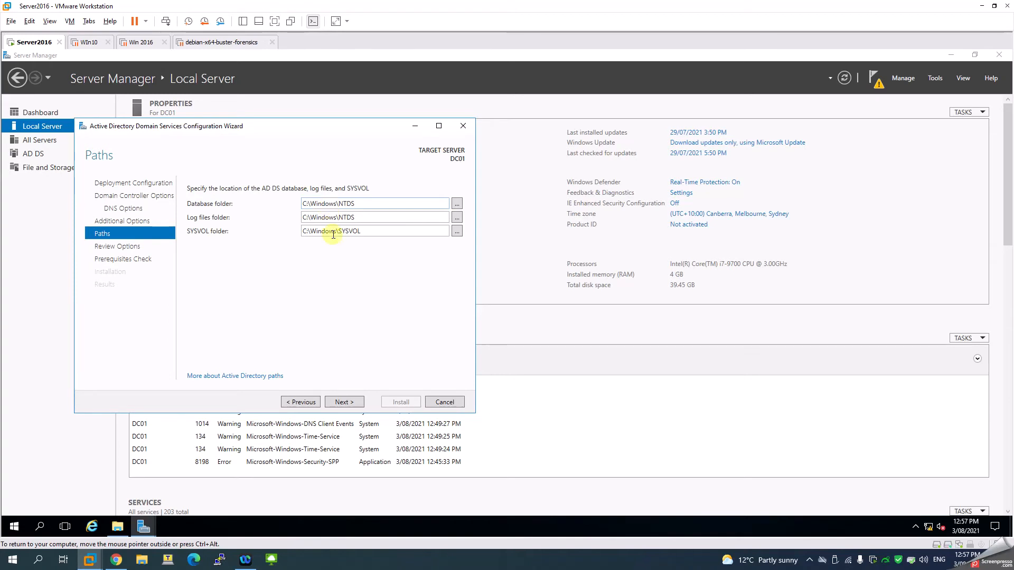
pyautogui.click(457, 205)
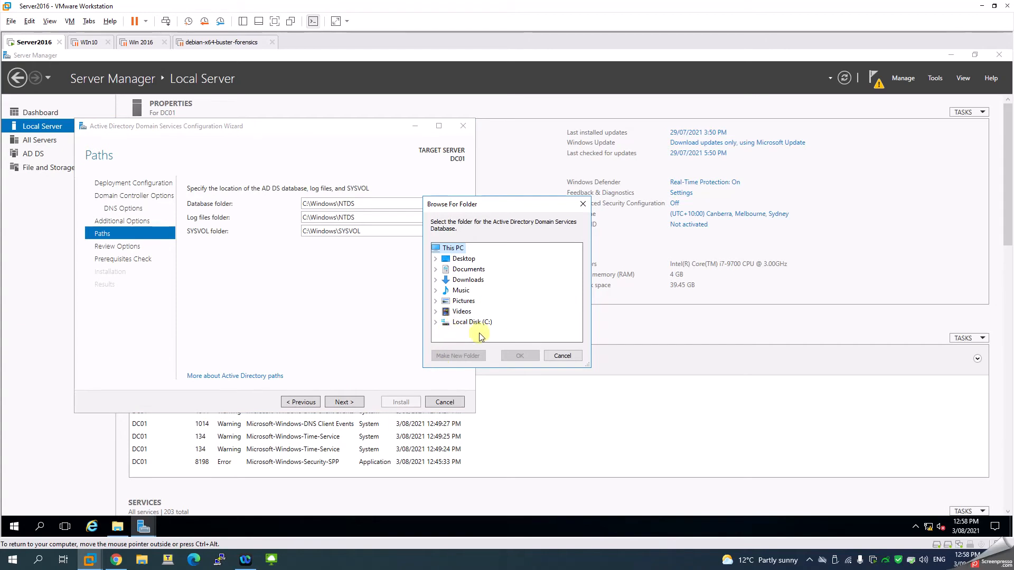
pyautogui.click(563, 355)
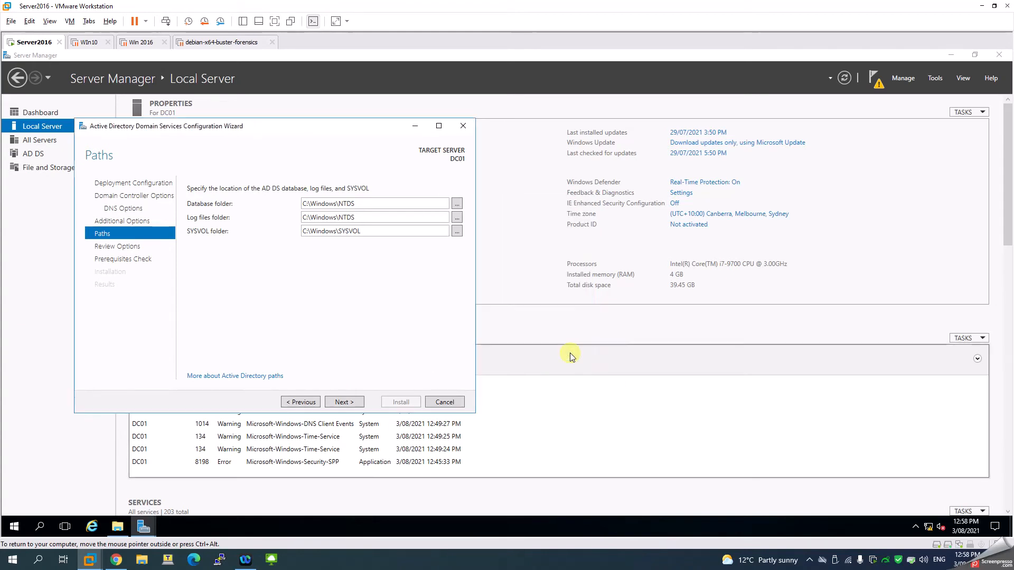
# - Keep the default database, log and SYSVOL paths and continue through Review Options to the prerequisites check results
pyautogui.click(353, 403)
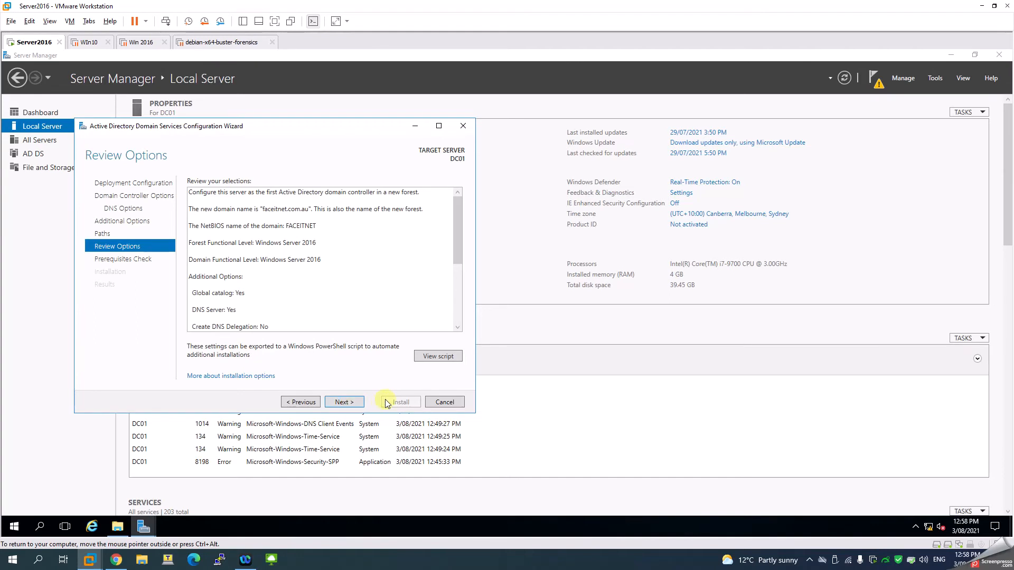
pyautogui.click(340, 405)
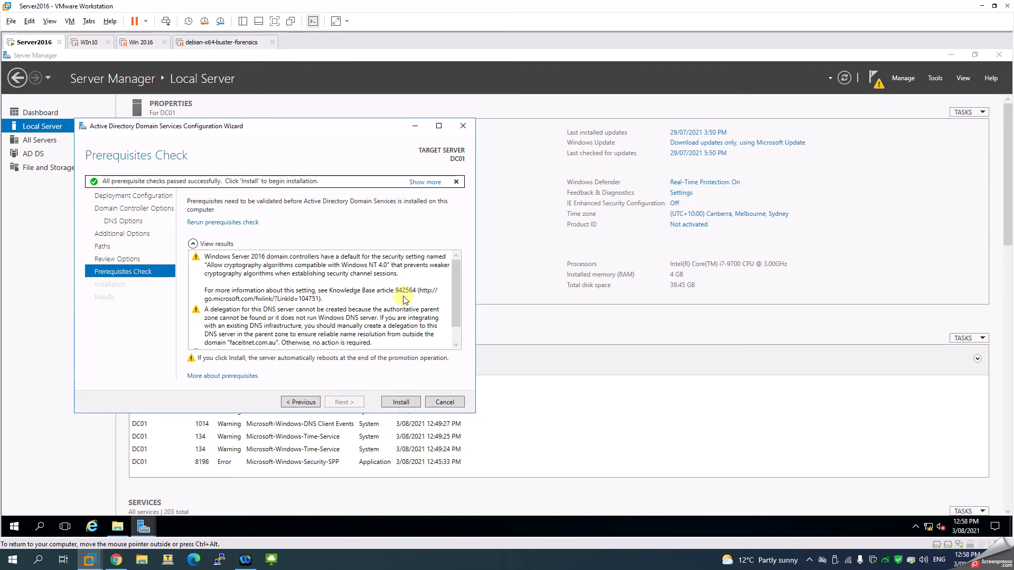
pyautogui.scroll(-1, 443, 312)
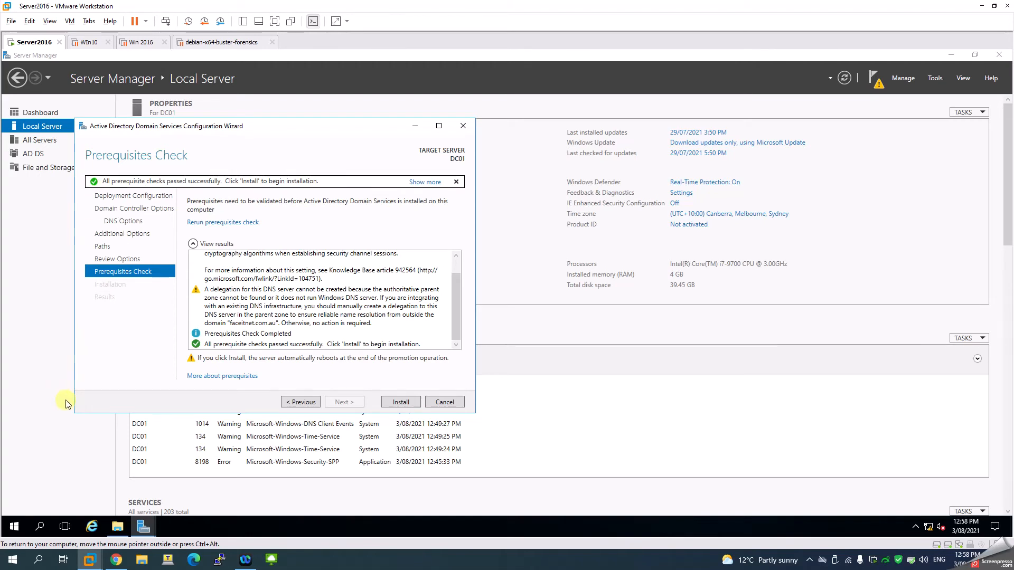
pyautogui.click(15, 527)
pyautogui.rightClick(14, 527)
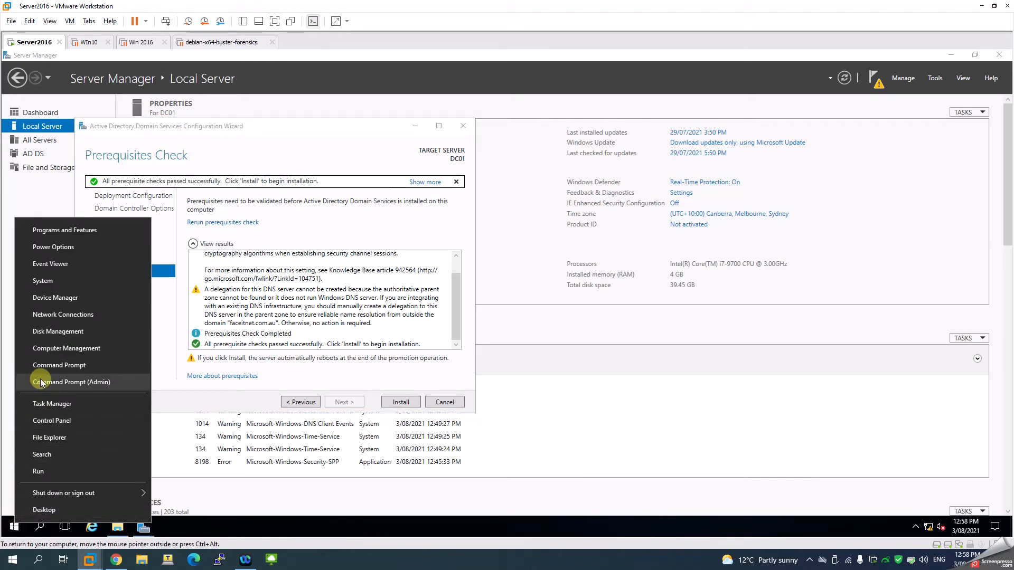
pyautogui.click(45, 350)
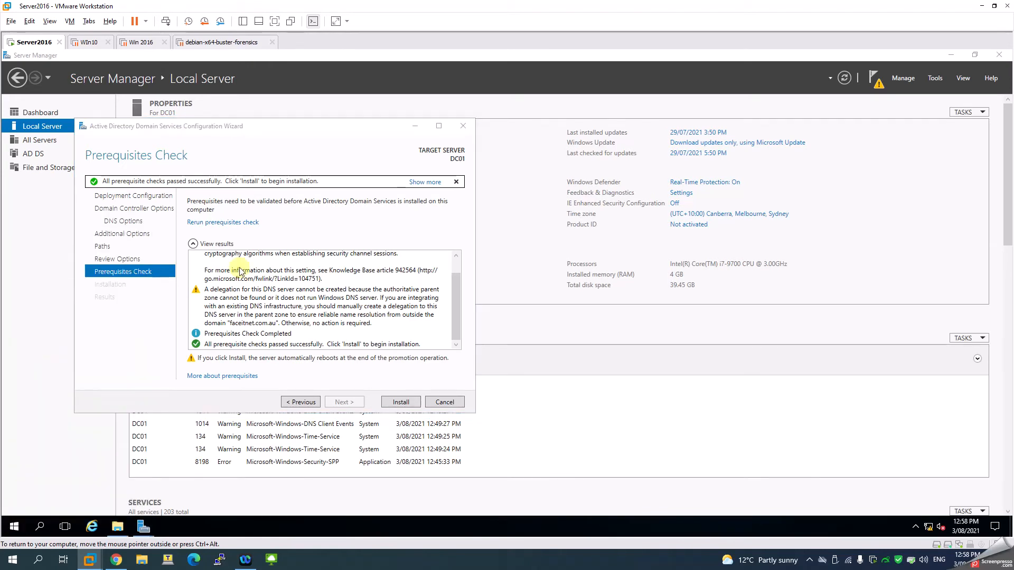
pyautogui.click(92, 155)
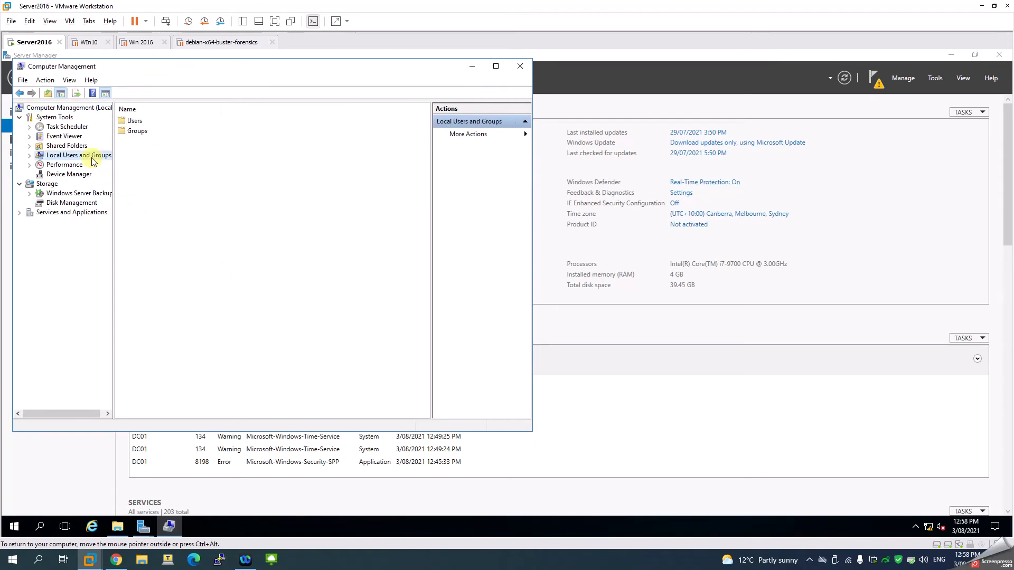
pyautogui.doubleClick(132, 121)
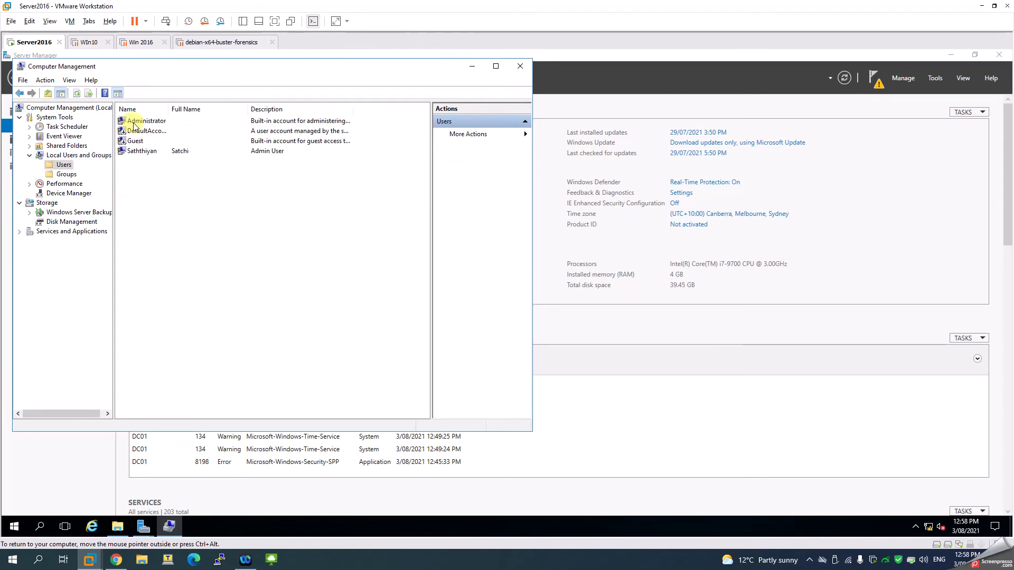
pyautogui.rightClick(134, 123)
pyautogui.click(158, 130)
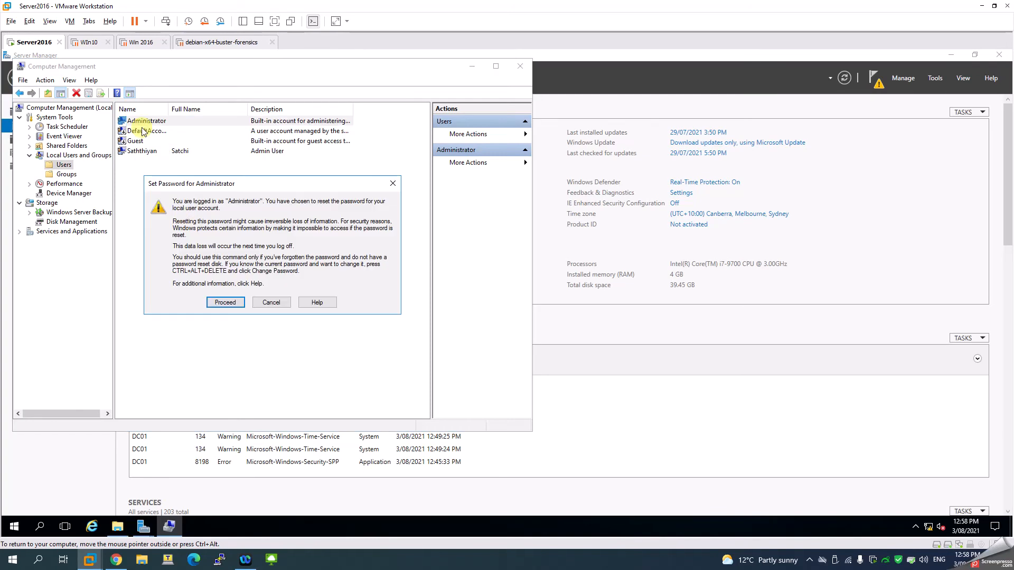
pyautogui.click(219, 301)
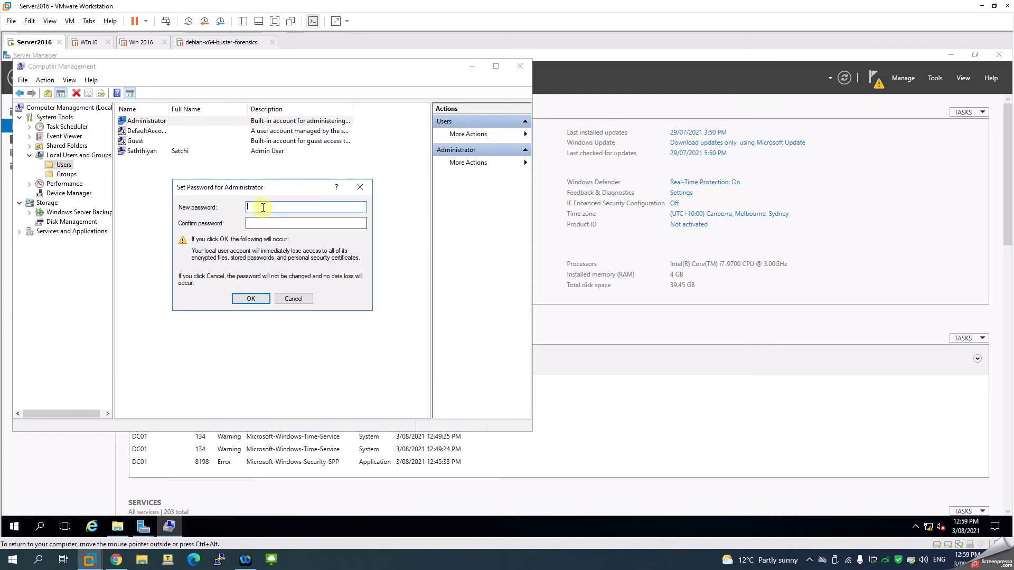
pyautogui.click(289, 298)
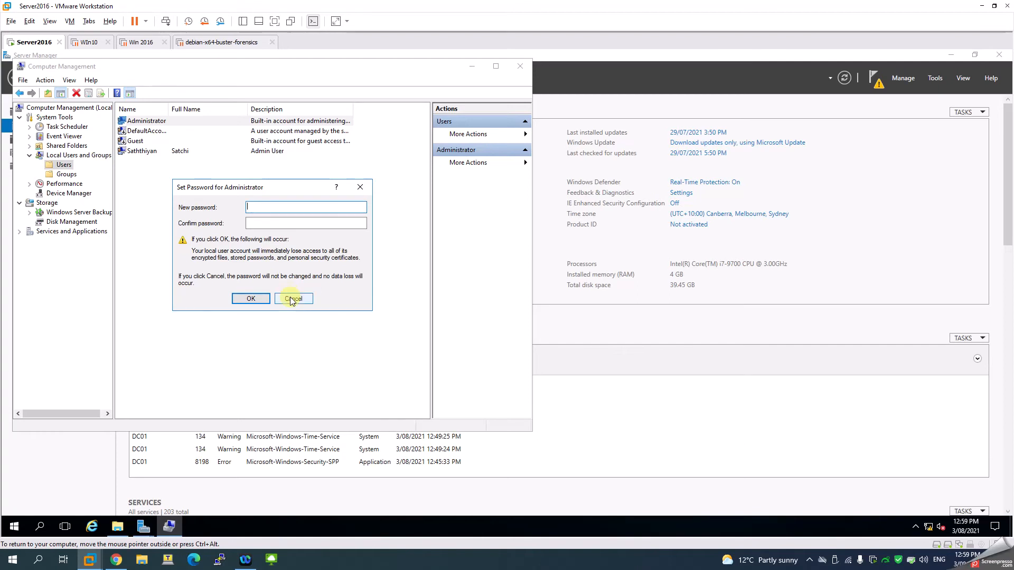
pyautogui.click(520, 66)
# - Install AD DS to promote the server, then close the sign-out notice and the configuration wizard
pyautogui.click(395, 404)
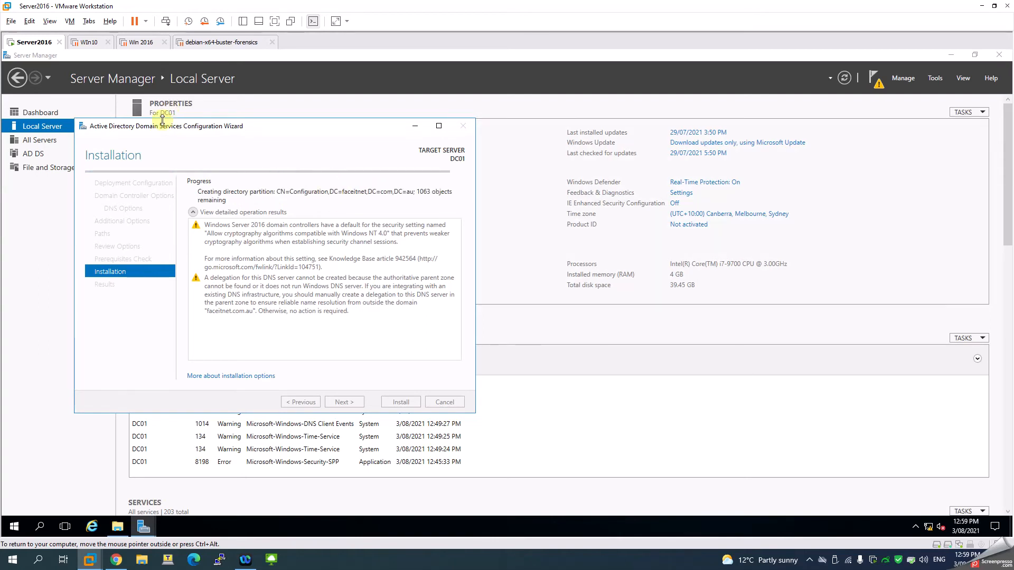
pyautogui.moveTo(167, 124); pyautogui.dragTo(298, 108)
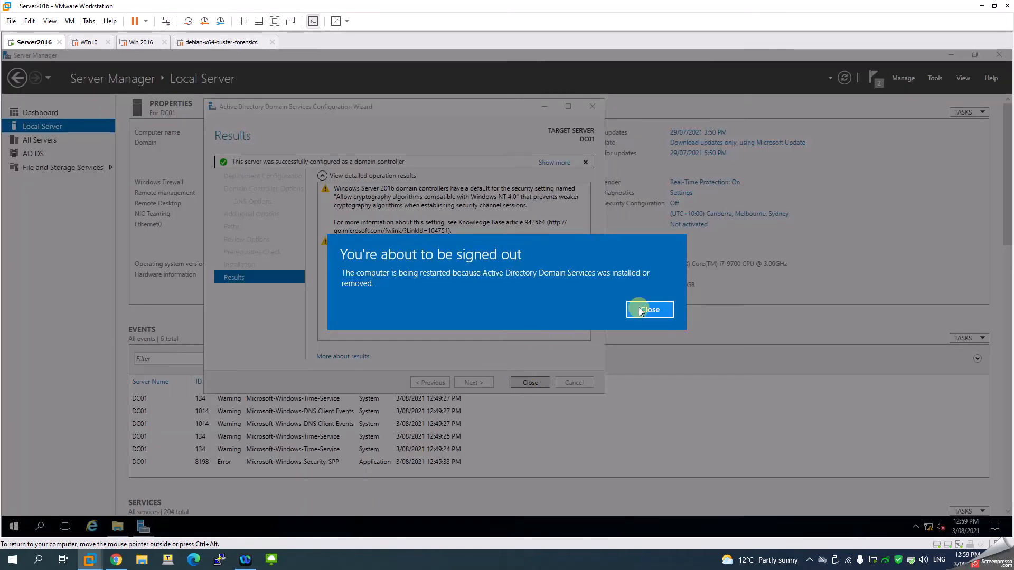
pyautogui.click(641, 310)
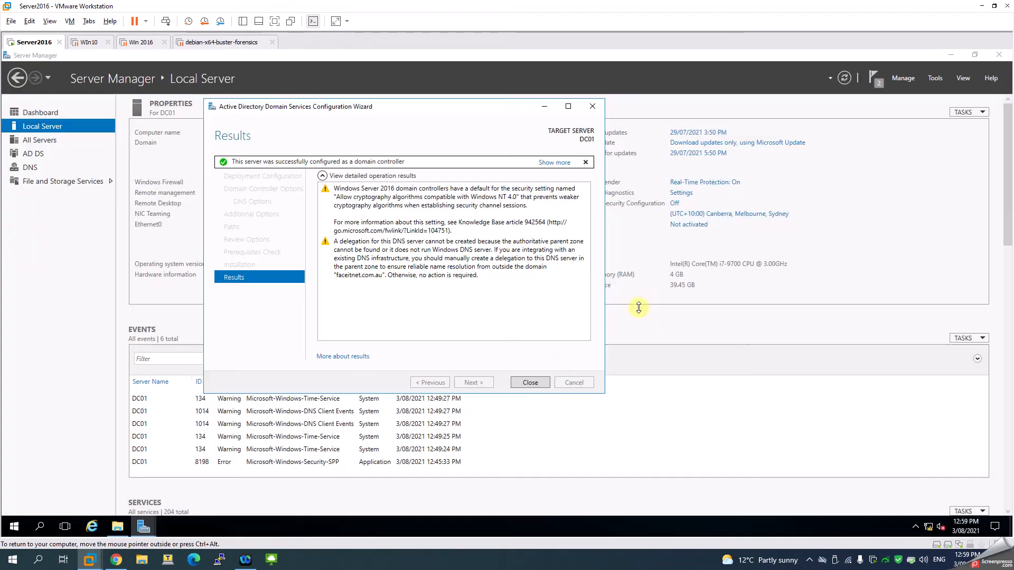
pyautogui.click(529, 382)
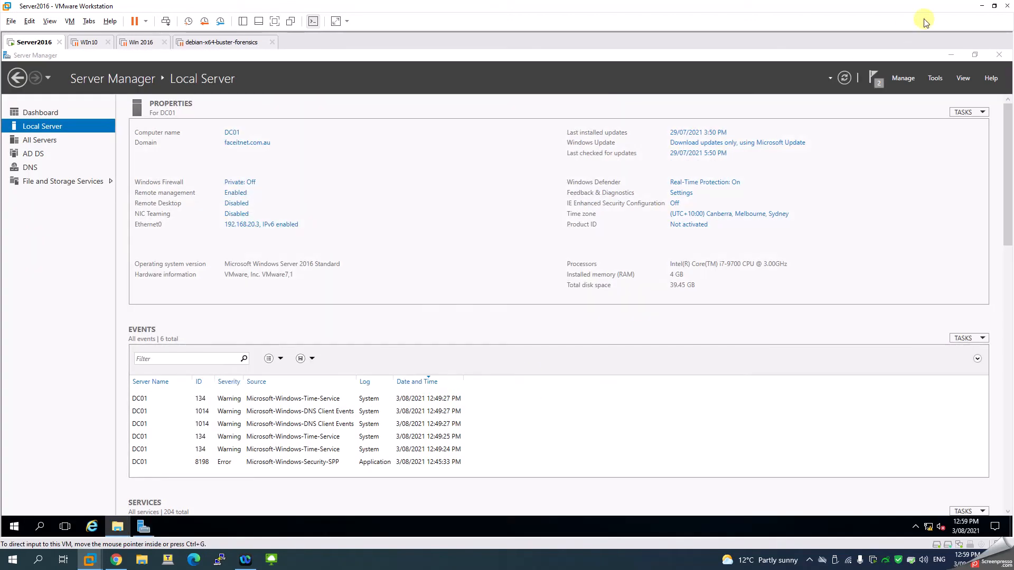
# - Close Server Manager and restart the server
pyautogui.click(999, 56)
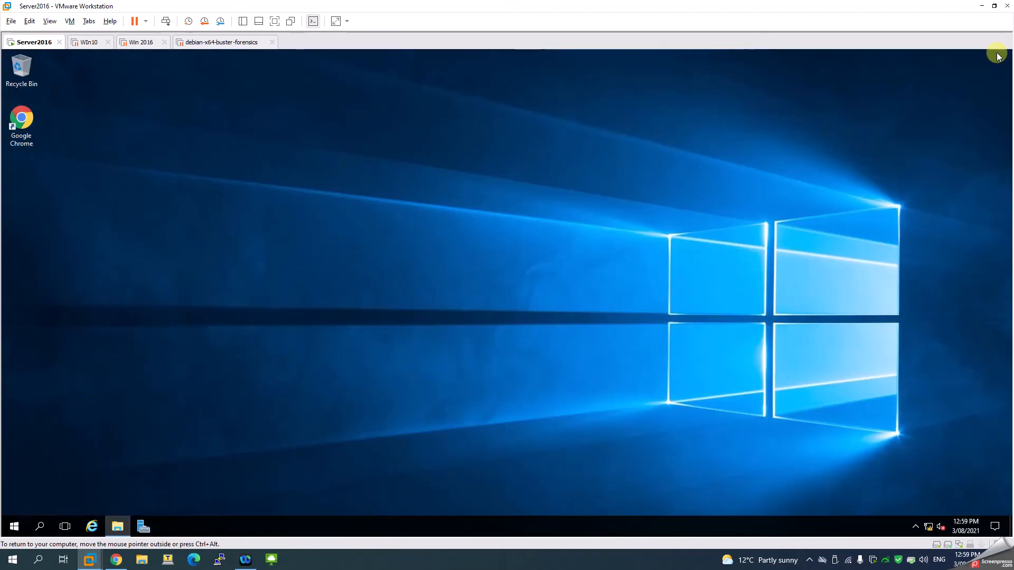
pyautogui.click(24, 528)
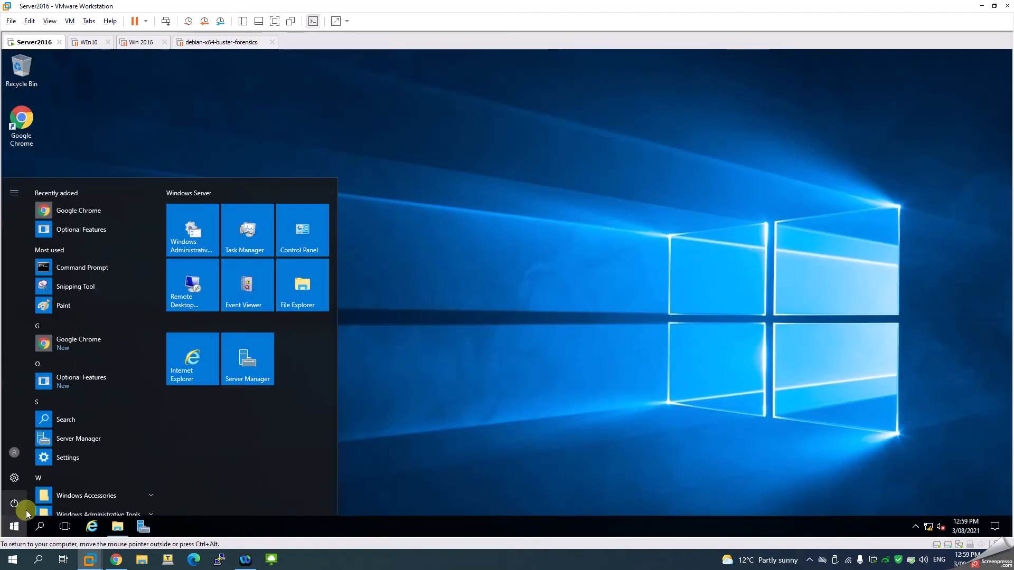
pyautogui.click(26, 510)
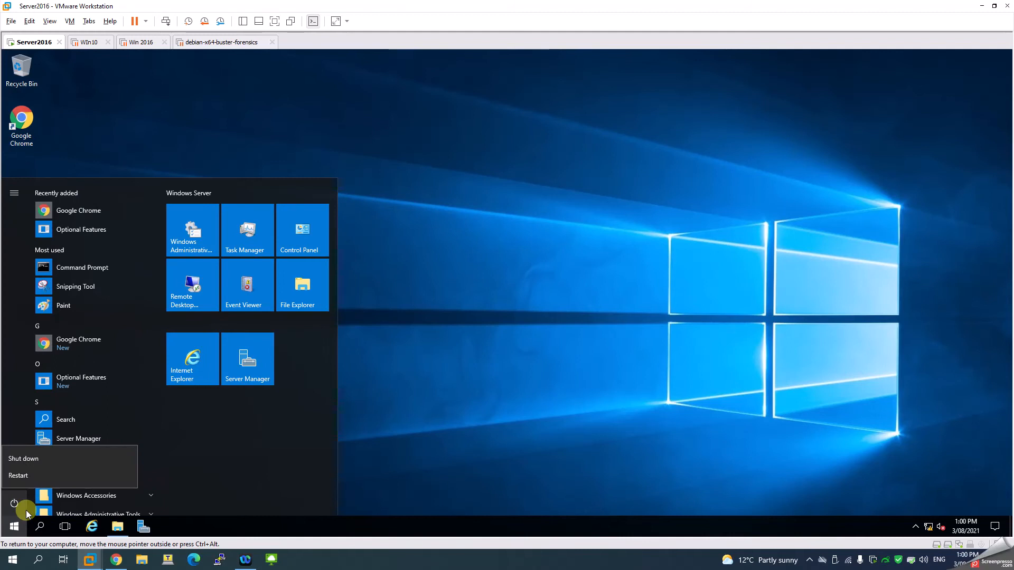
pyautogui.click(30, 477)
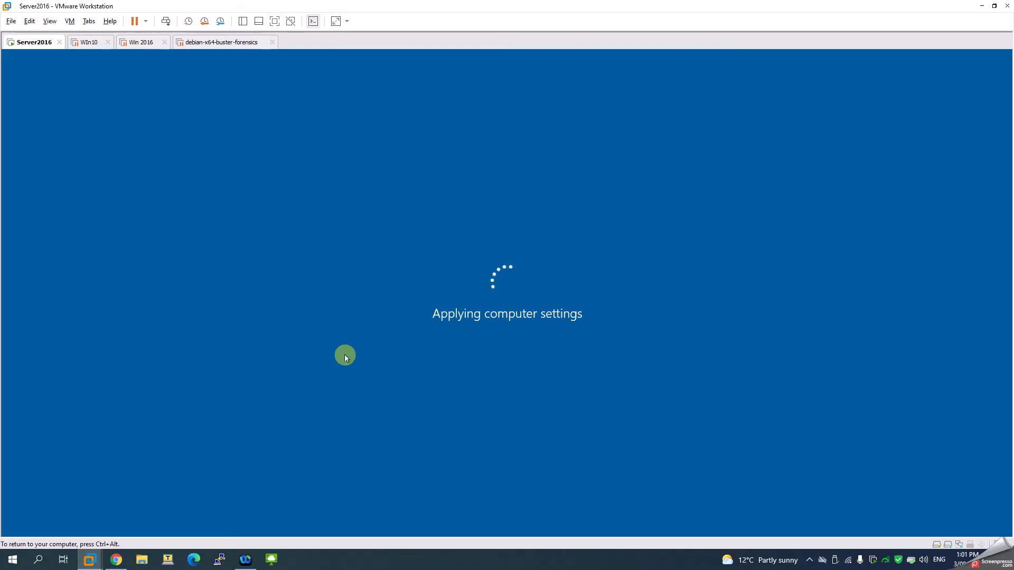
pyautogui.click(810, 560)
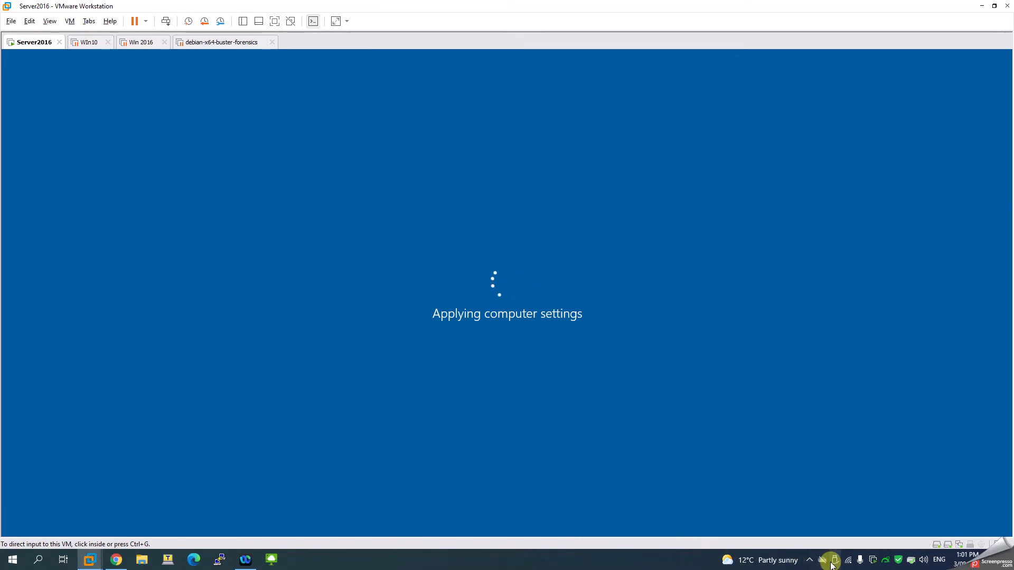
pyautogui.click(815, 563)
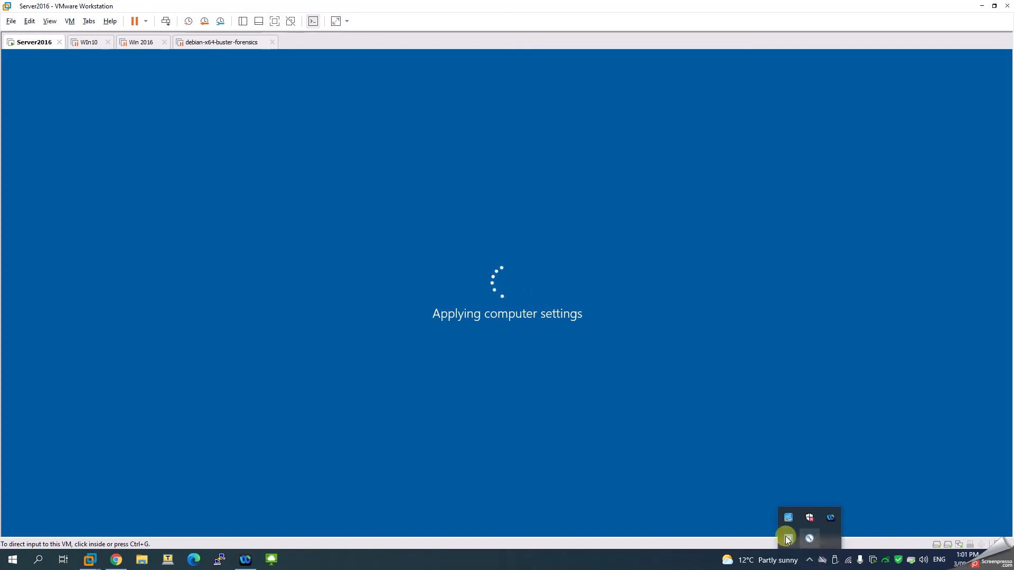
pyautogui.click(786, 539)
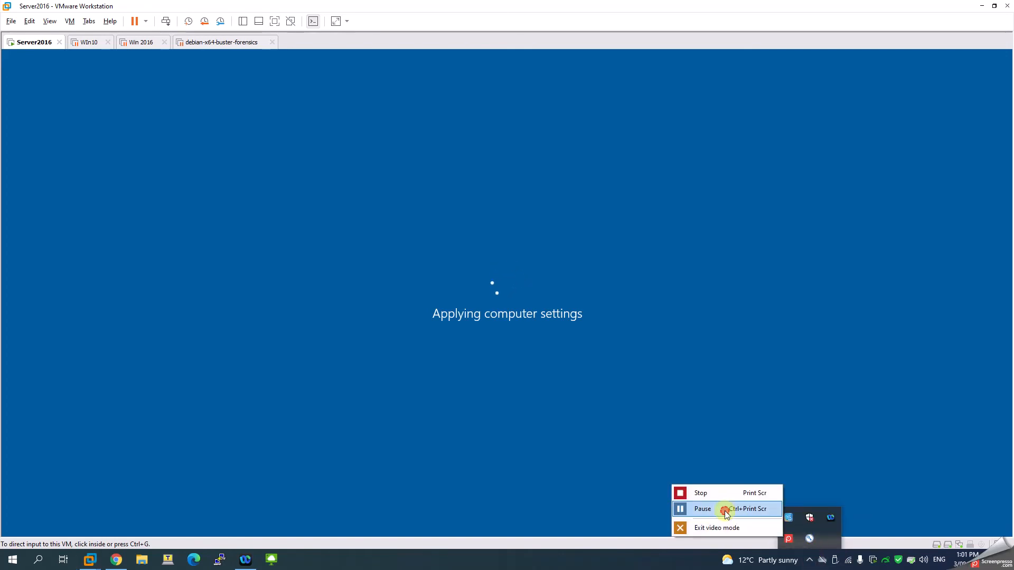
pyautogui.click(724, 509)
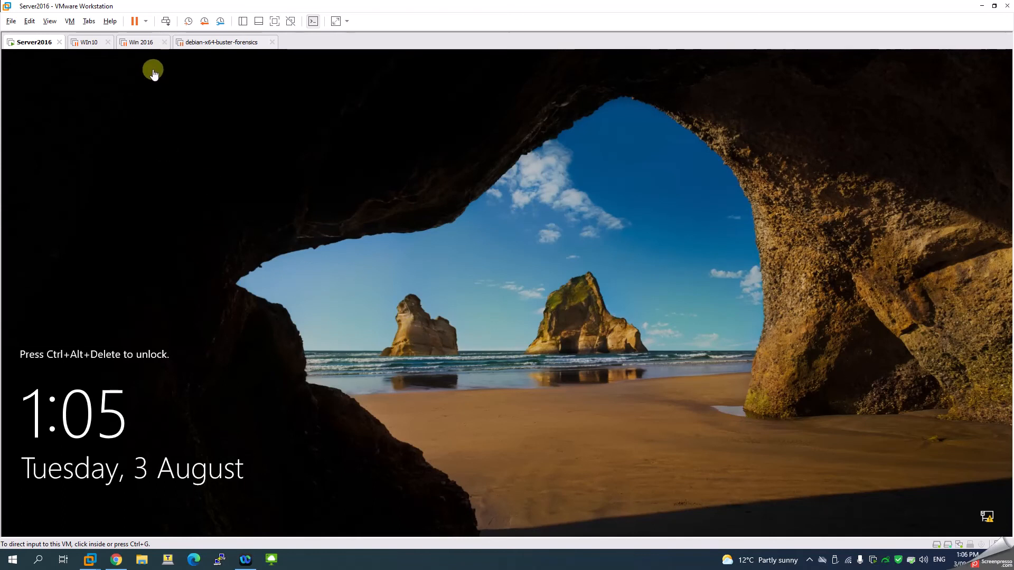
# - Unlock the sign-in screen and try entering a local account name as another user
pyautogui.click(166, 22)
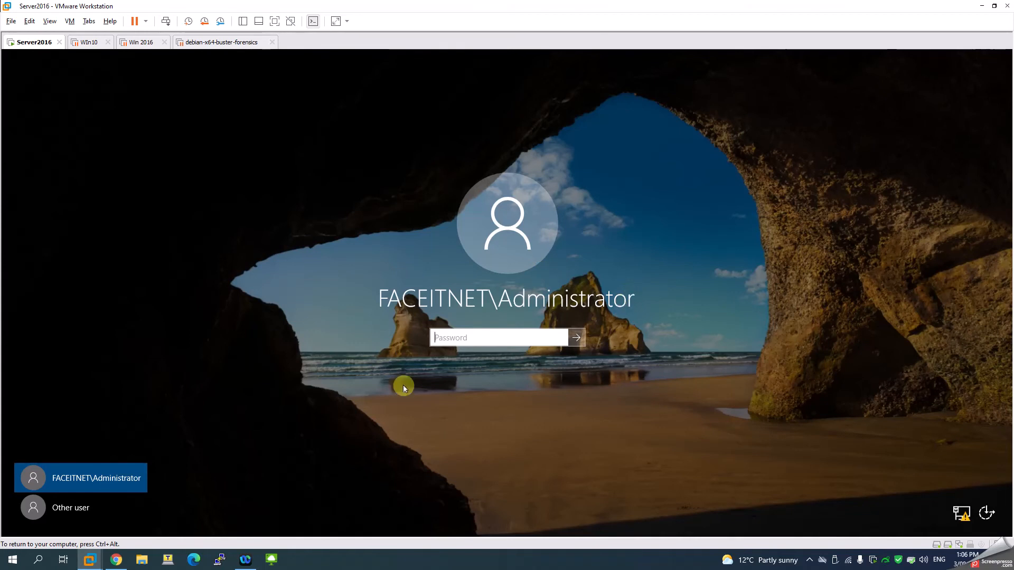
pyautogui.click(84, 511)
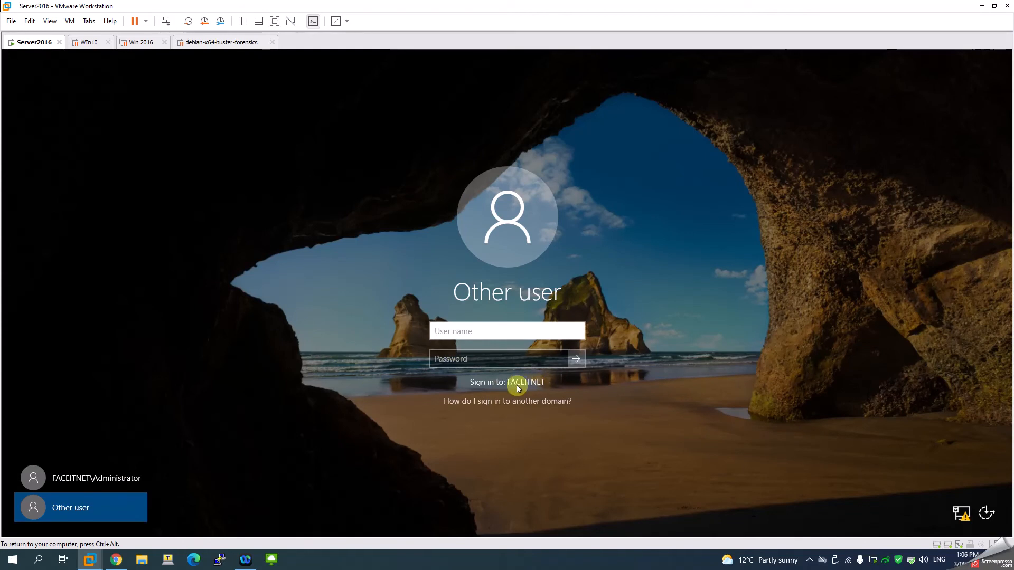
pyautogui.write('.\\Ad')
pyautogui.press('BackSpace')
pyautogui.press('BackSpace')
pyautogui.press('BackSpace')
pyautogui.press('BackSpace')
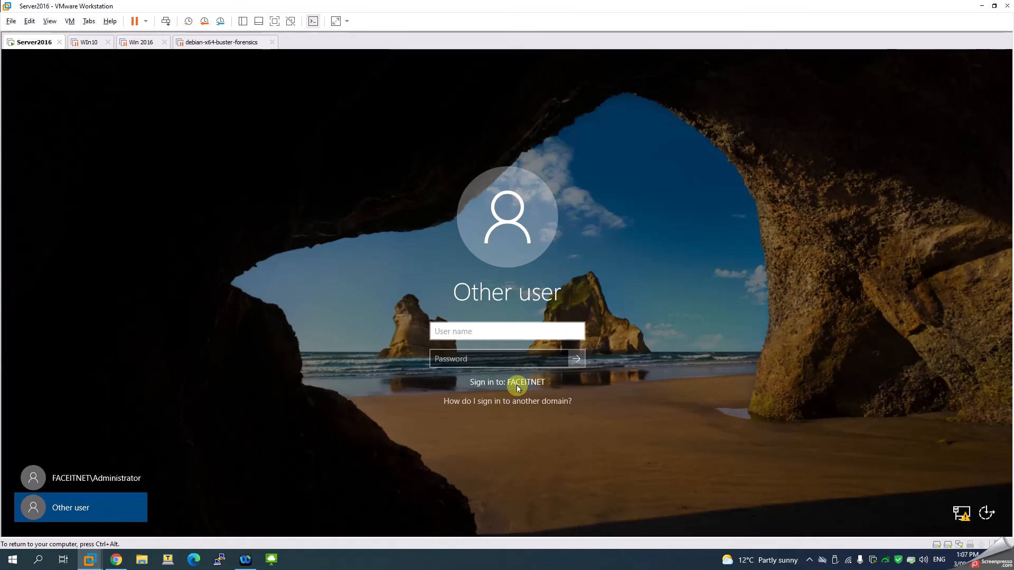
# - Sign in as FACEITNET\Administrator with the account password and review the Local Server service alerts
pyautogui.click(107, 478)
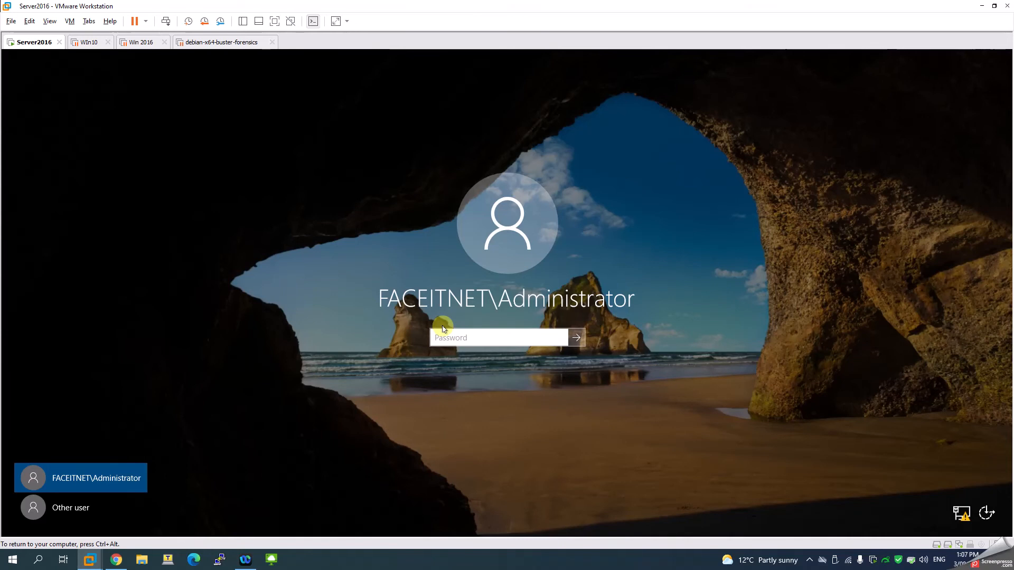
pyautogui.write('*********')
pyautogui.press('Return')
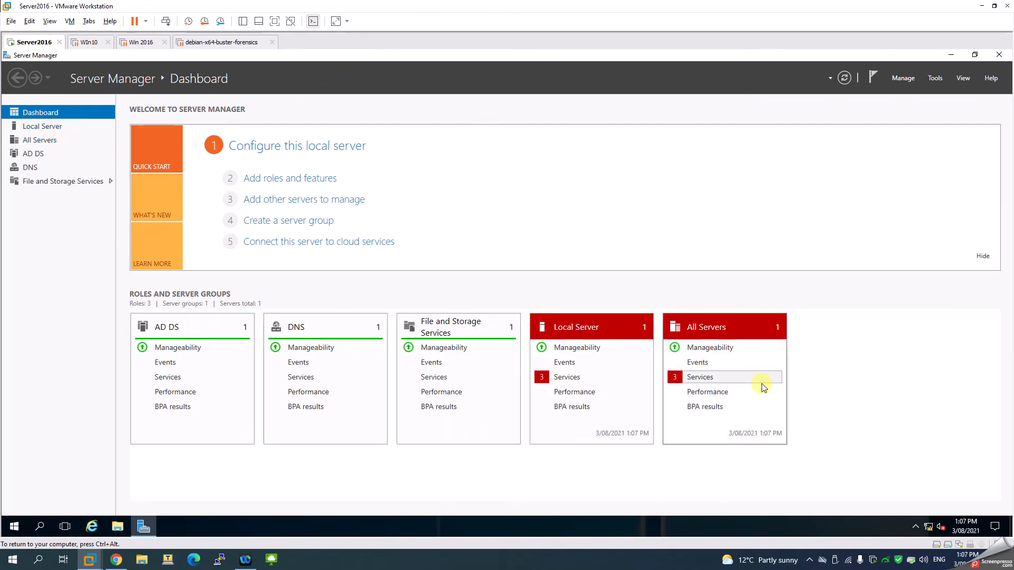
pyautogui.click(566, 379)
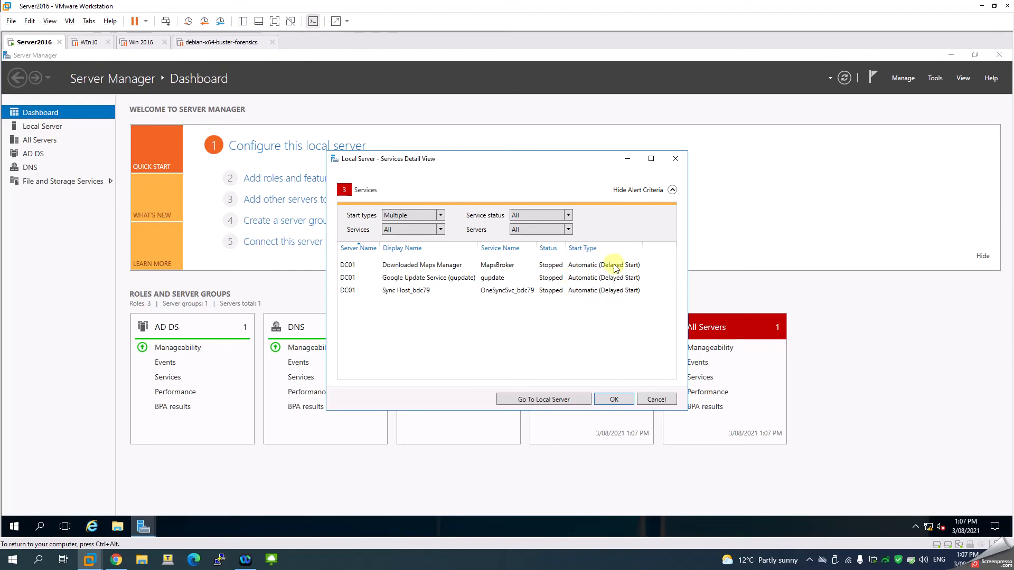
pyautogui.click(669, 158)
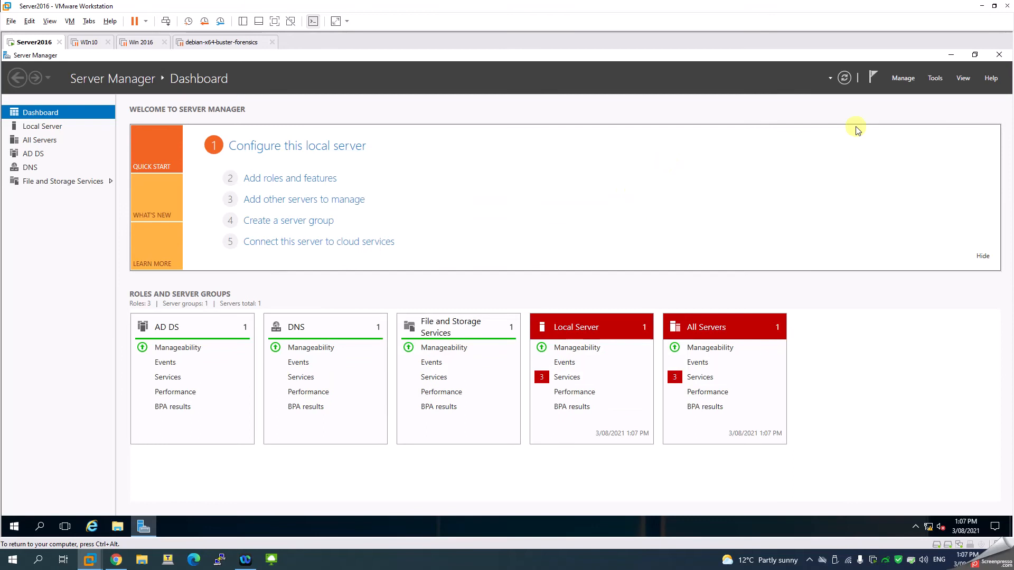
# - Refresh Server Manager and review the Local Server, AD DS and DNS pages
pyautogui.click(846, 79)
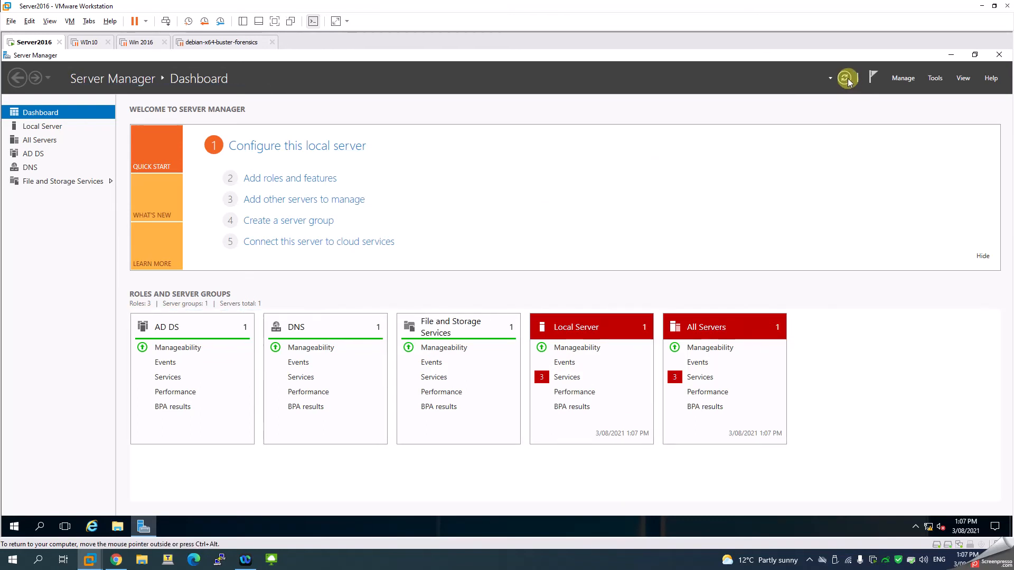
pyautogui.click(46, 131)
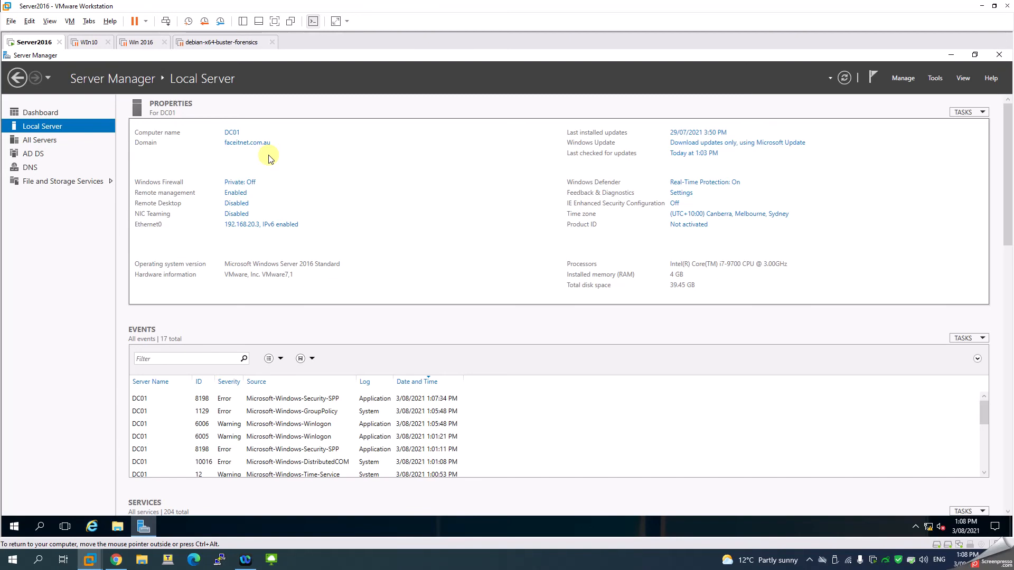
pyautogui.click(33, 155)
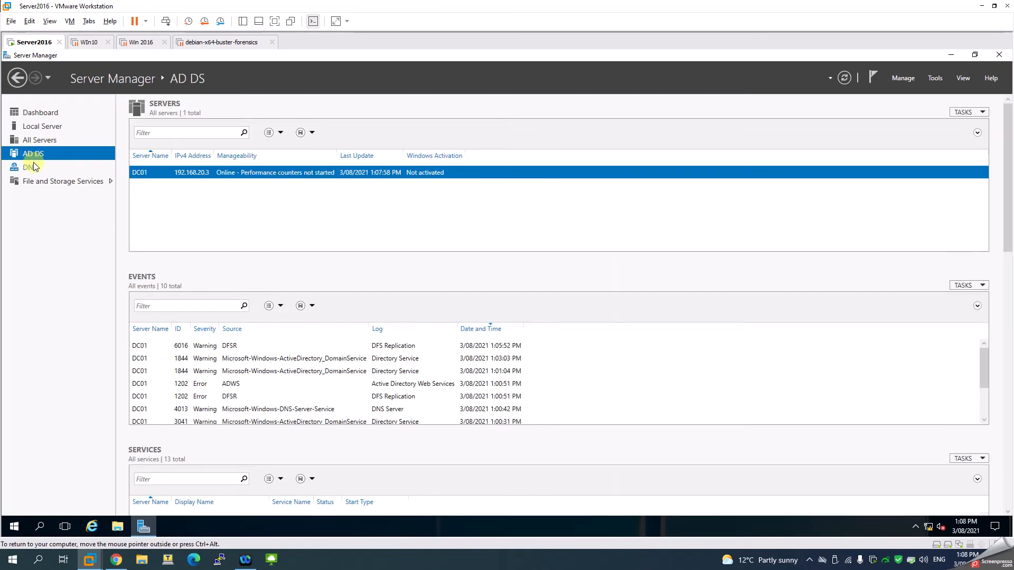
pyautogui.click(32, 166)
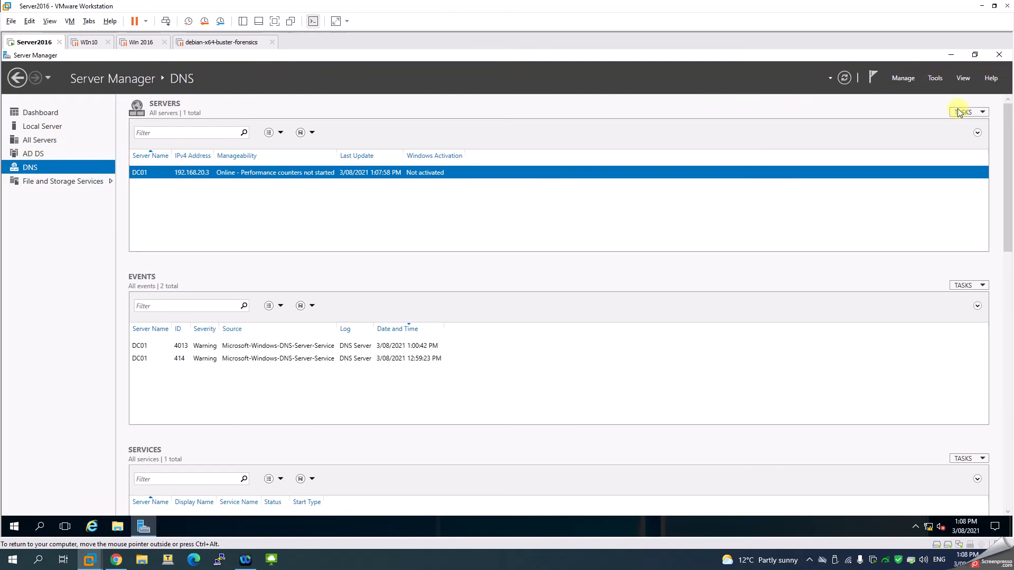
# - Open Active Directory Users and Computers and browse into the Users container of faceitnet.com.au
pyautogui.click(936, 81)
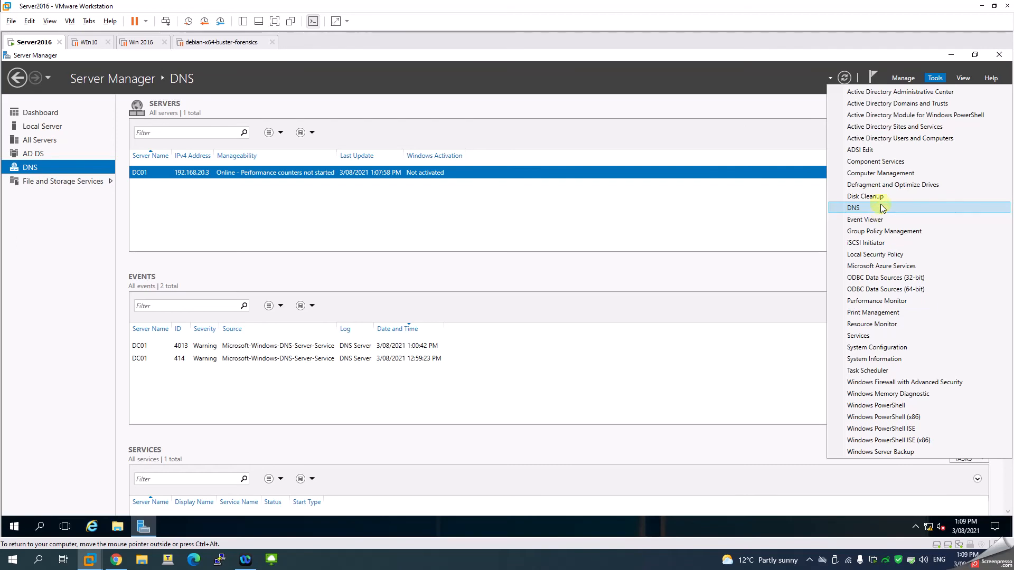
pyautogui.click(894, 138)
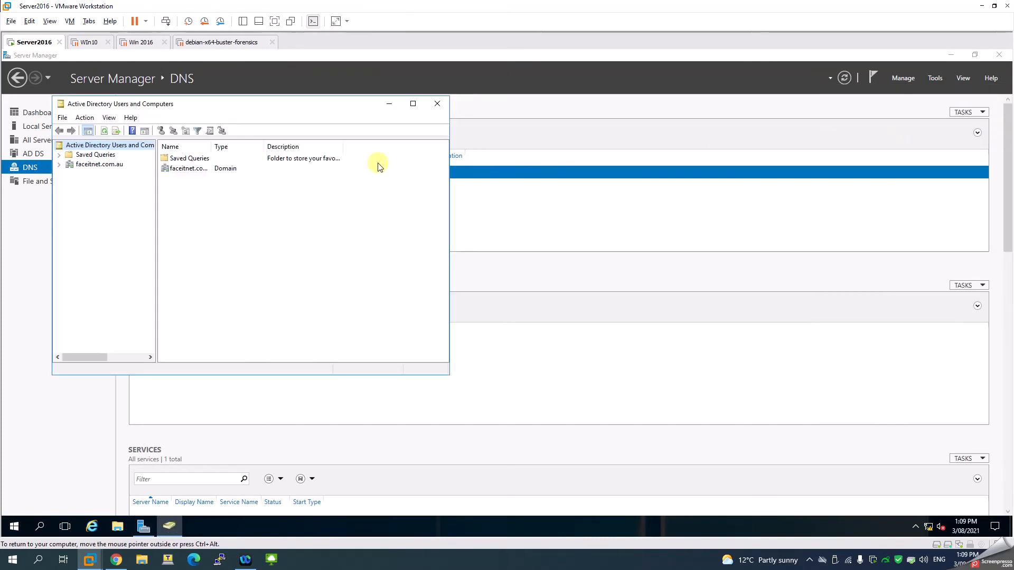
pyautogui.moveTo(297, 105); pyautogui.dragTo(382, 111)
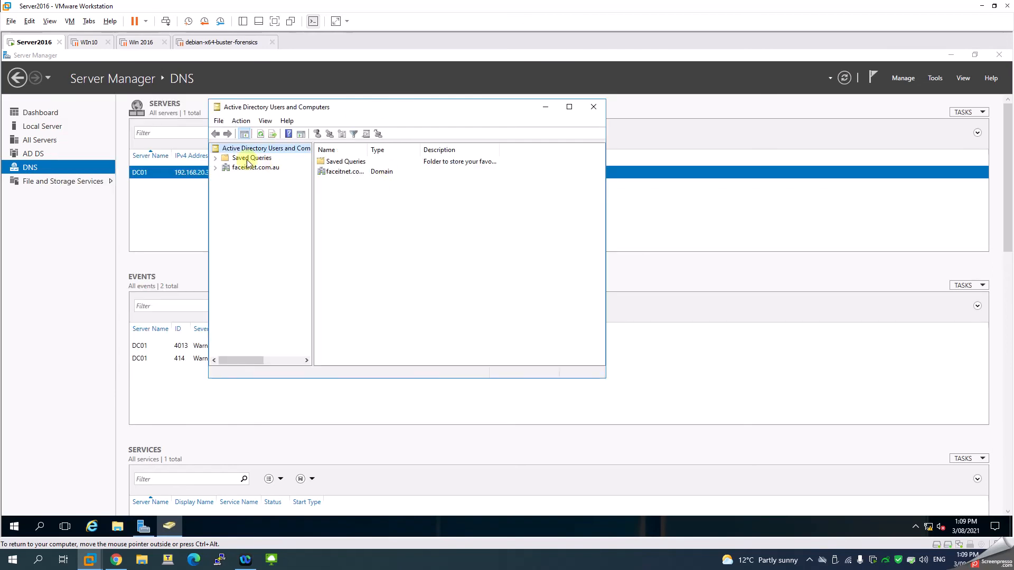
pyautogui.click(215, 167)
pyautogui.click(236, 168)
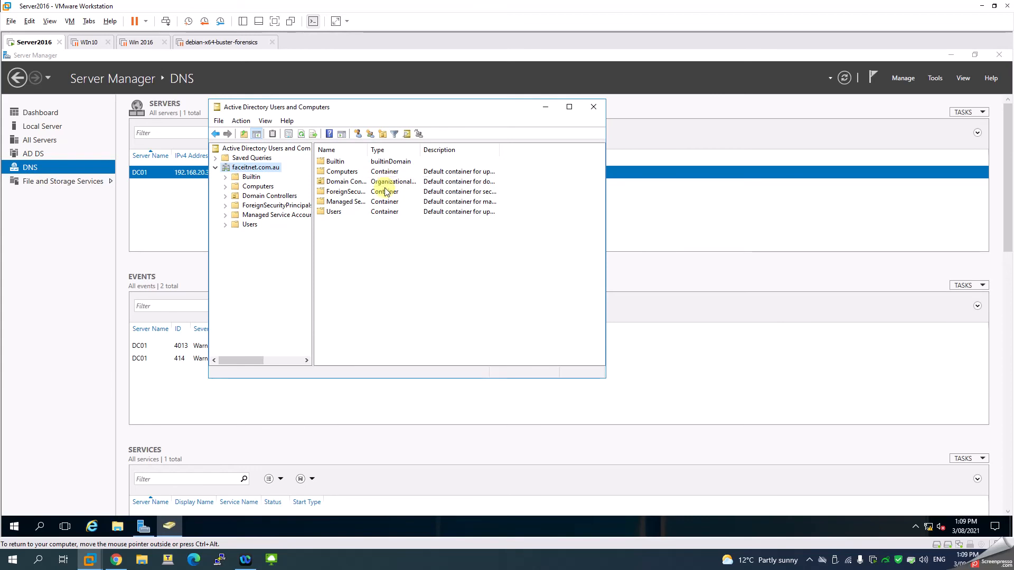
pyautogui.doubleClick(334, 212)
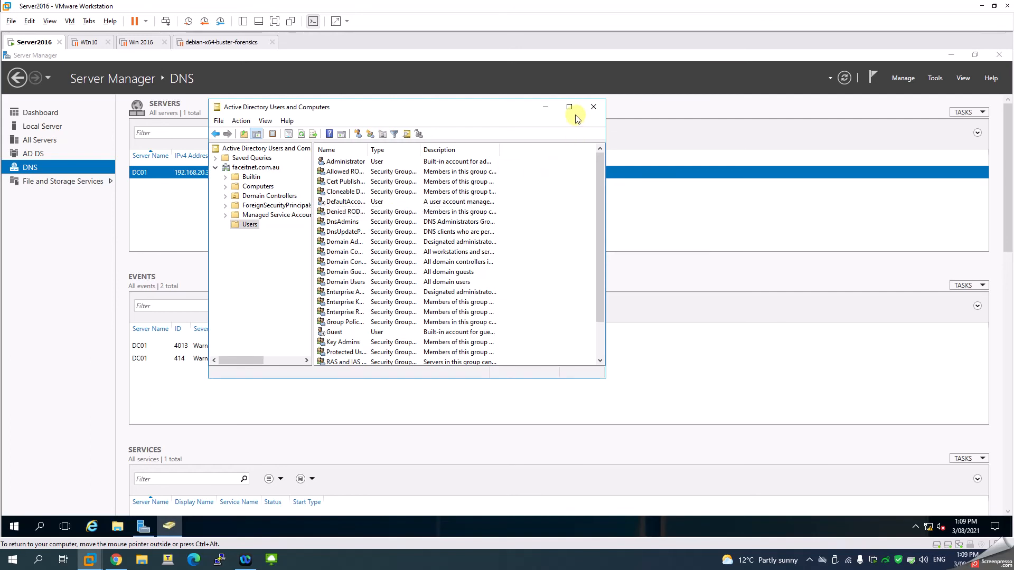
# - Widen the columns and review the users and security groups listed in the Users container
pyautogui.moveTo(369, 149); pyautogui.dragTo(396, 150)
pyautogui.click(347, 161)
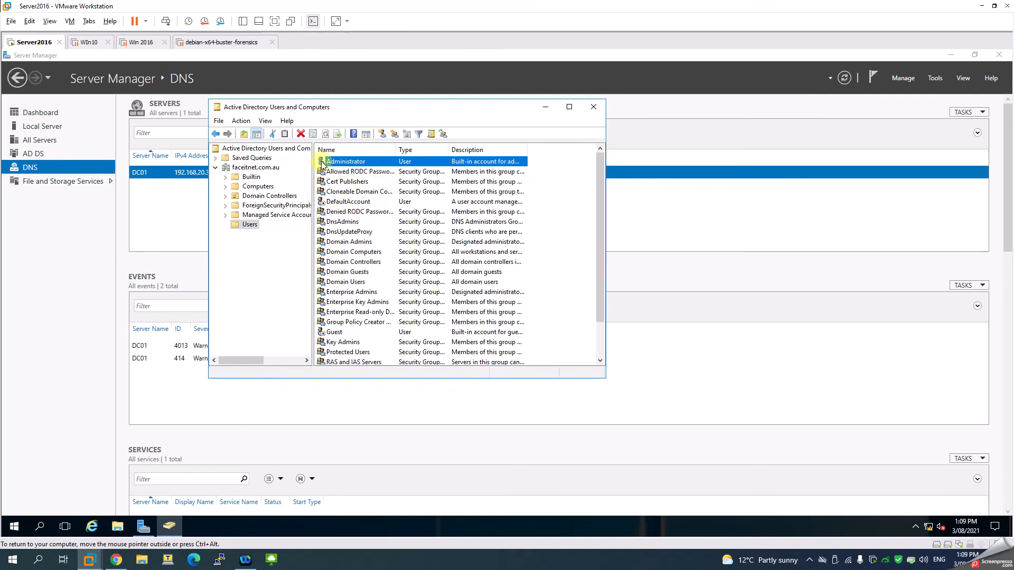
pyautogui.press('Down')
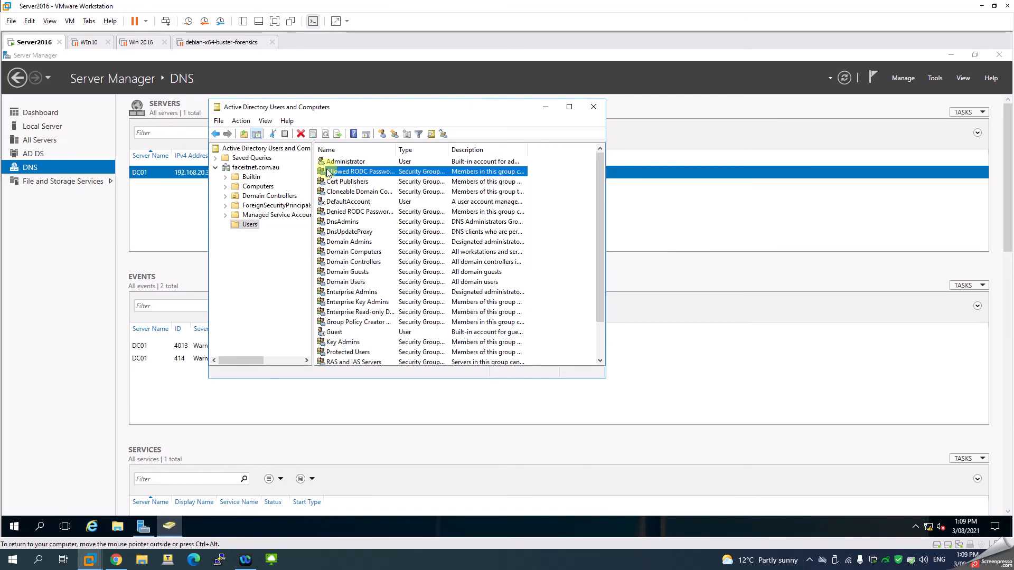
pyautogui.click(322, 162)
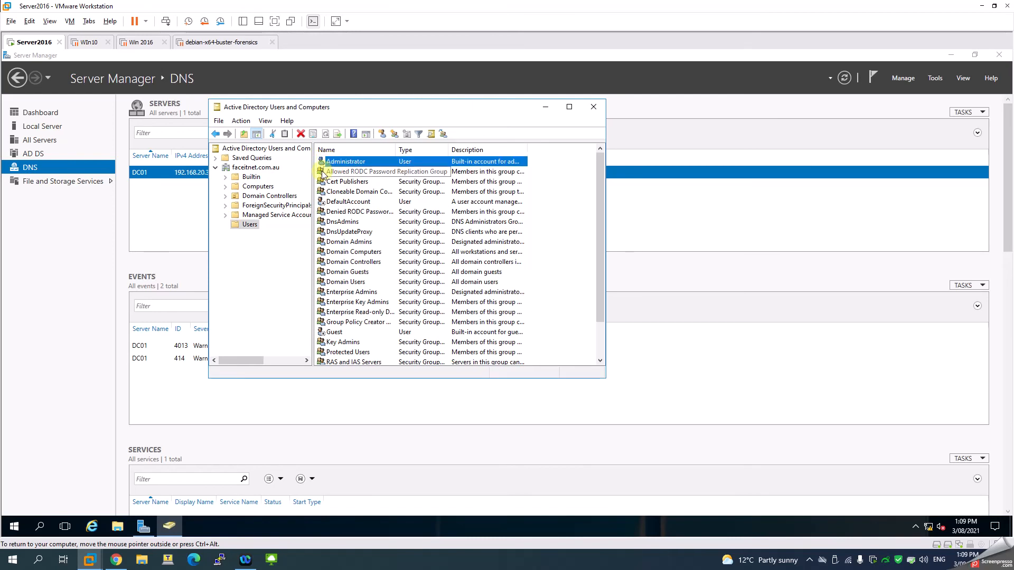
pyautogui.click(322, 173)
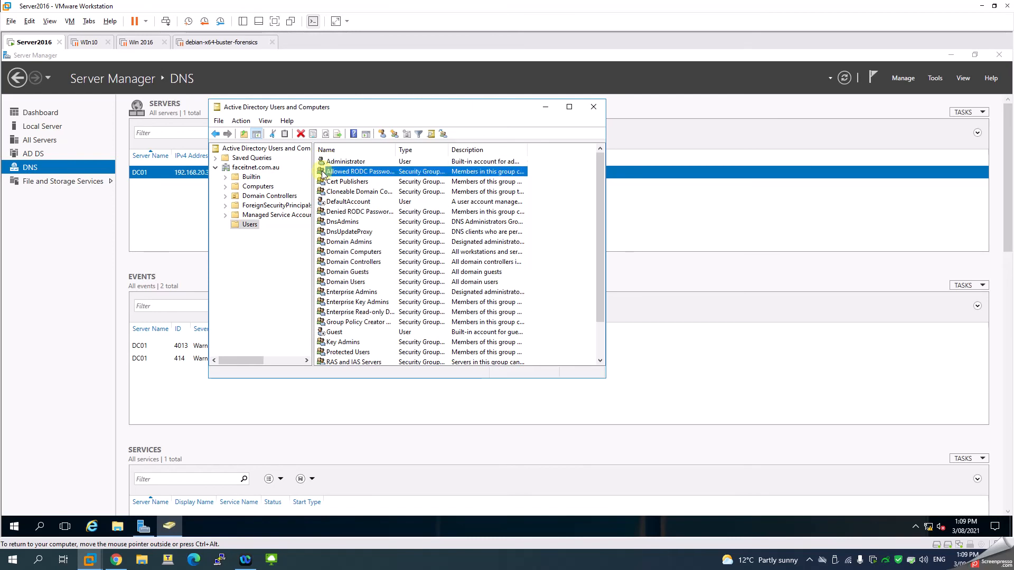
pyautogui.click(421, 212)
pyautogui.click(416, 322)
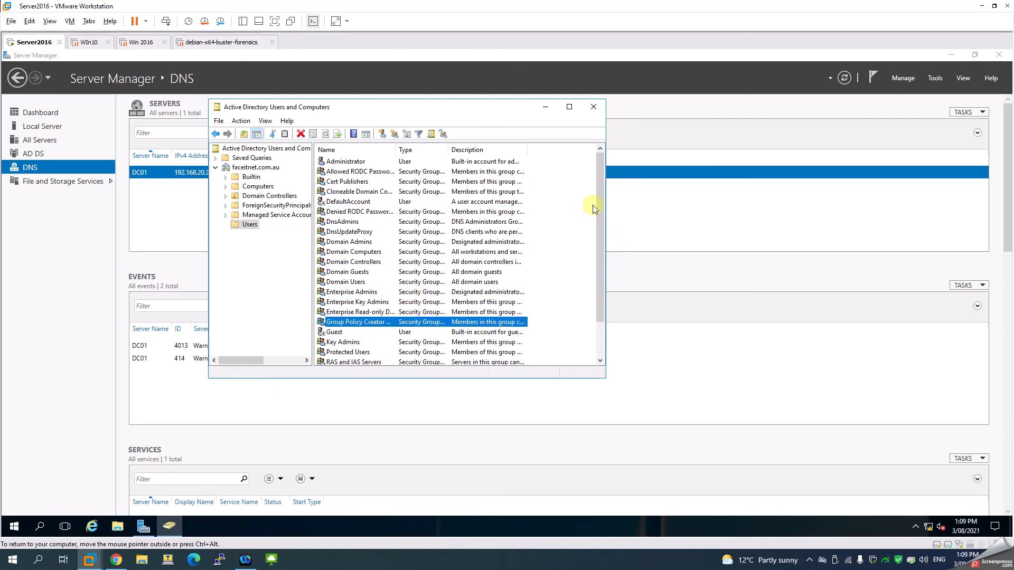
pyautogui.moveTo(450, 147); pyautogui.dragTo(502, 149)
pyautogui.moveTo(395, 150); pyautogui.dragTo(421, 150)
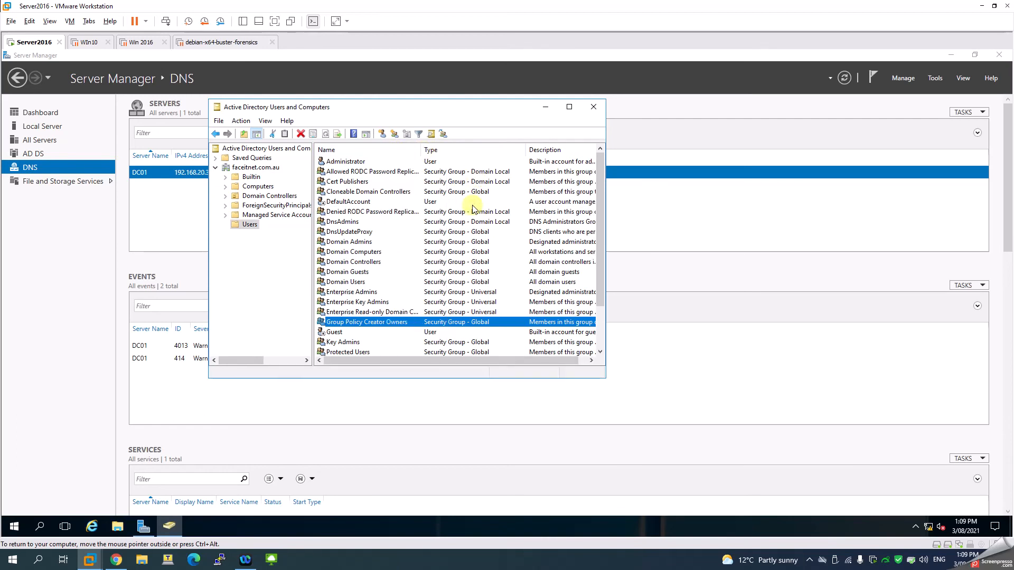
pyautogui.click(478, 235)
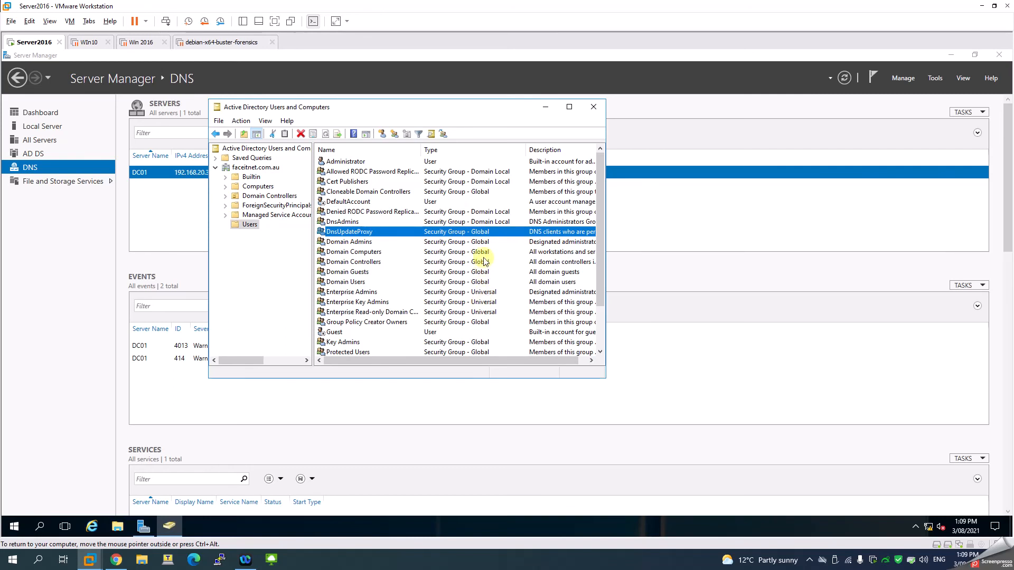
pyautogui.click(484, 223)
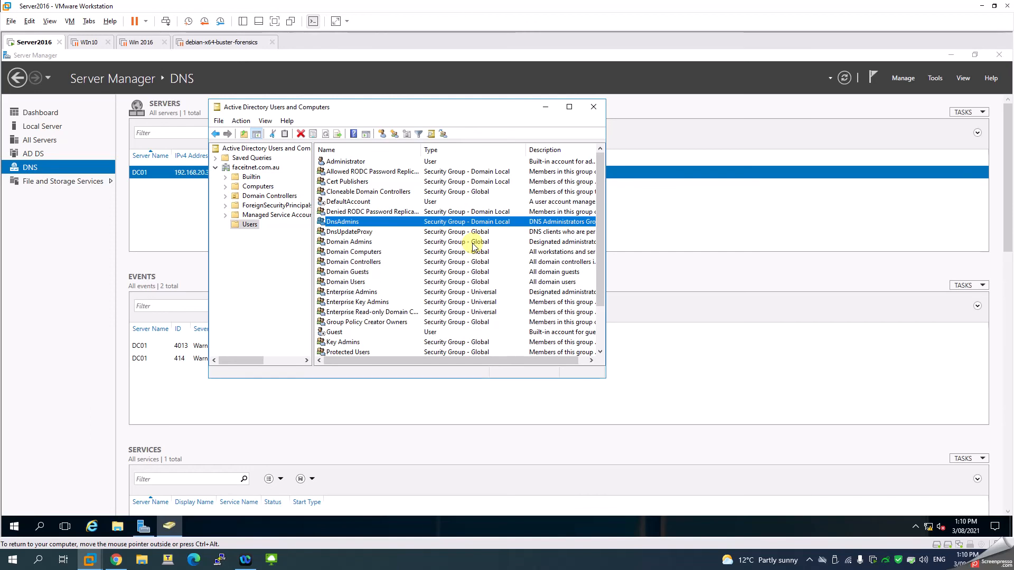
pyautogui.scroll(-2, 465, 266)
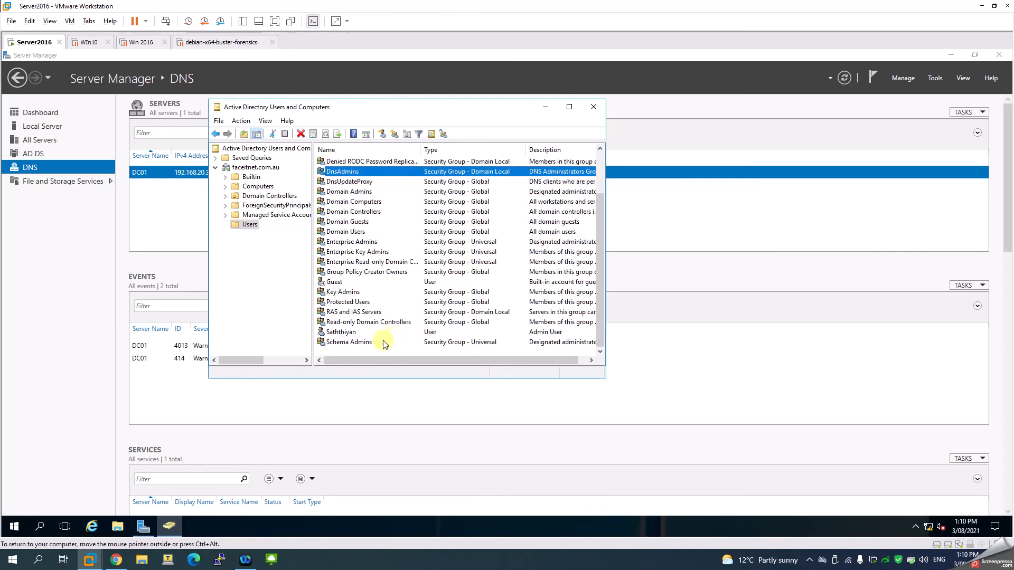
pyautogui.click(344, 333)
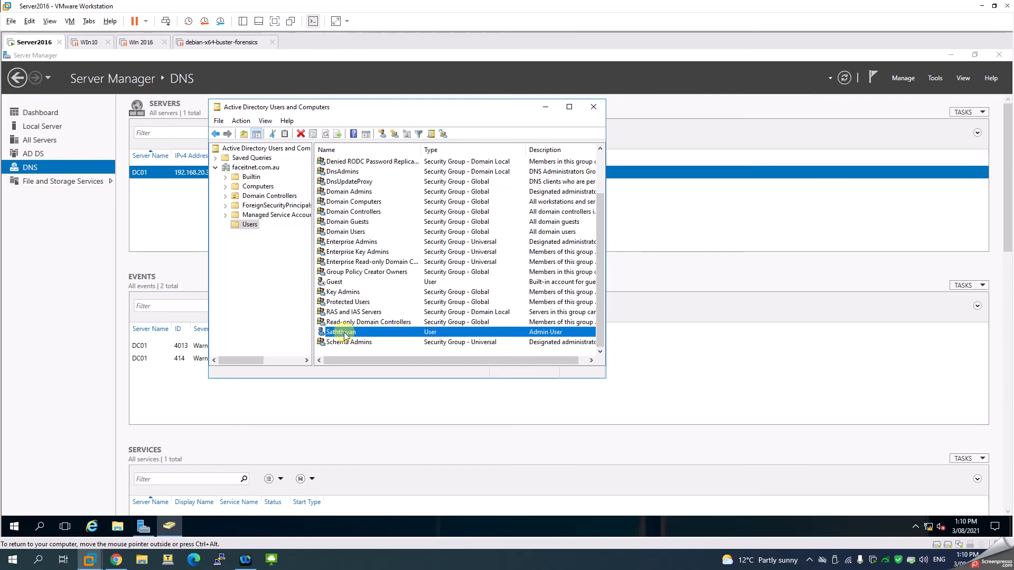
pyautogui.click(16, 526)
pyautogui.rightClick(16, 526)
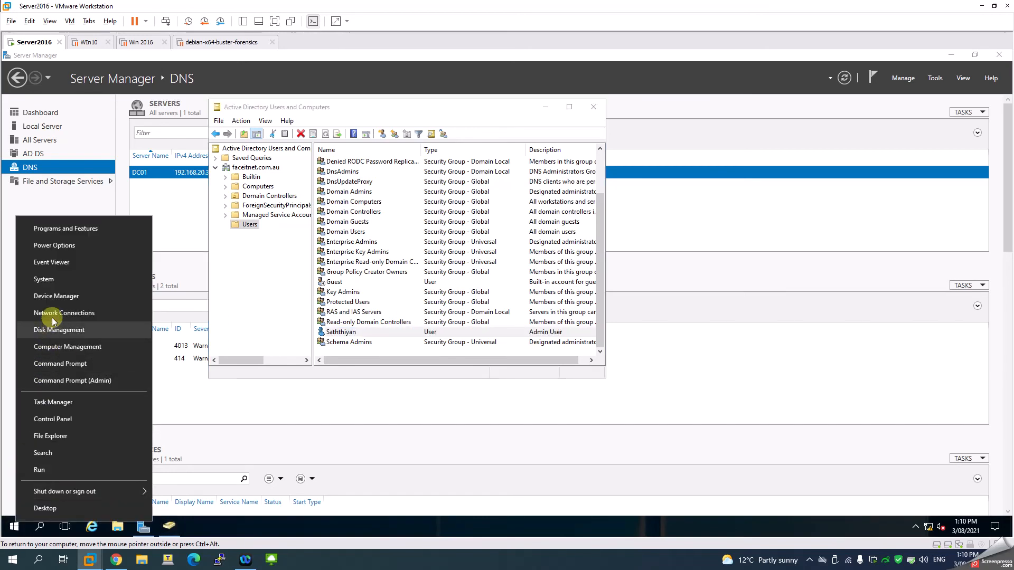
pyautogui.click(53, 346)
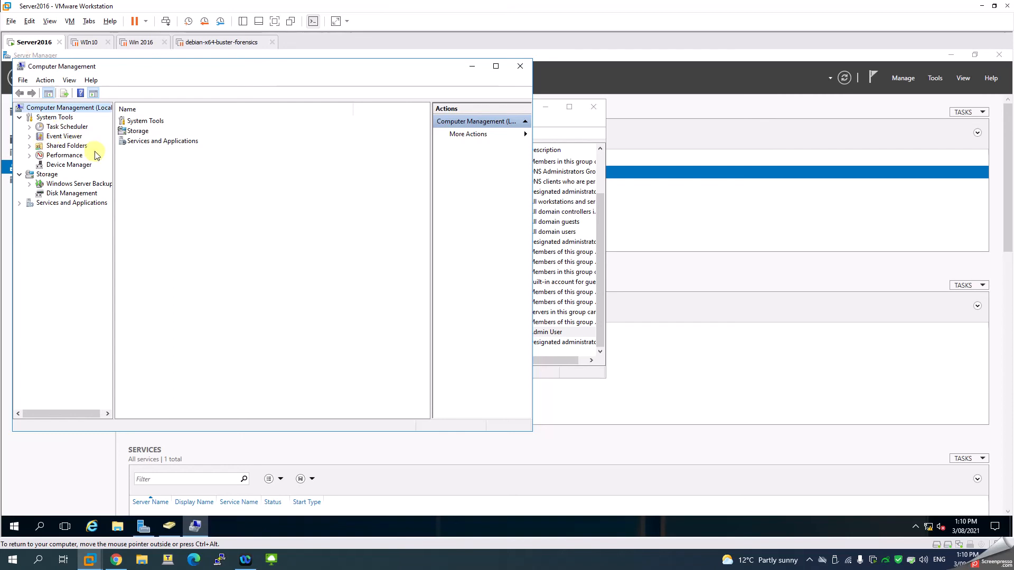
pyautogui.click(521, 67)
# - Open the Administrator account's properties and review the groups it is a member of
pyautogui.scroll(2, 362, 205)
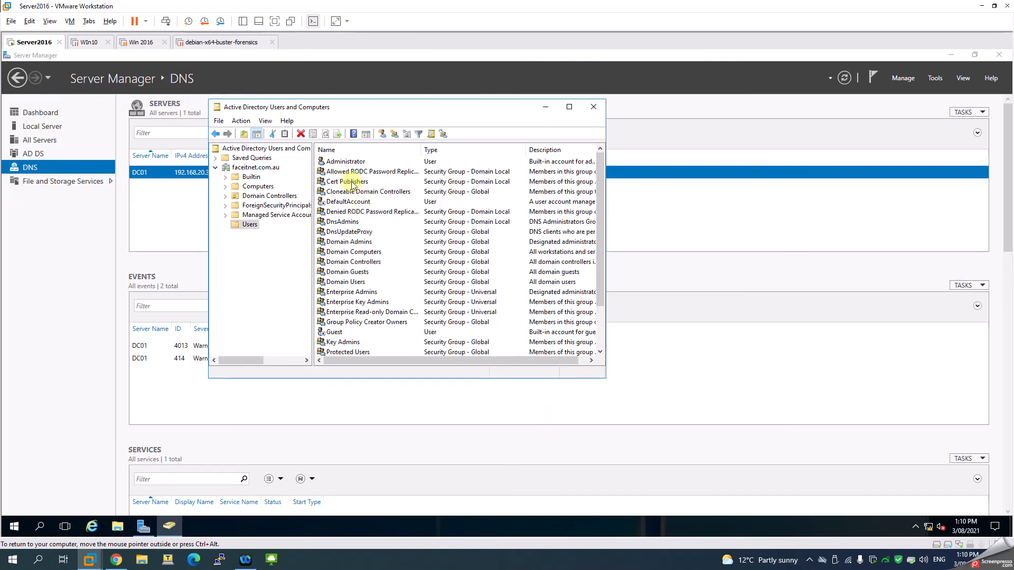
pyautogui.rightClick(344, 163)
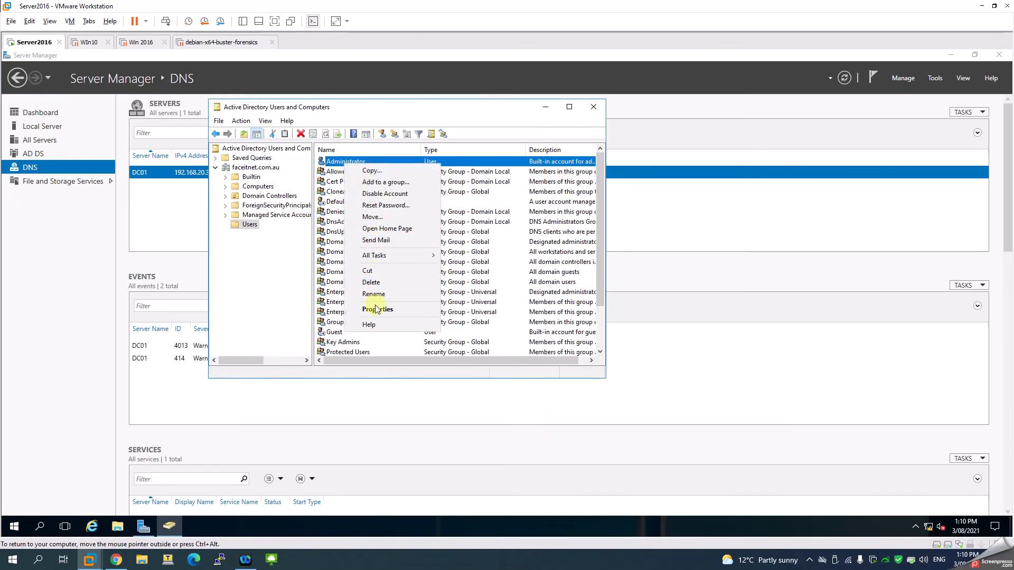
pyautogui.click(376, 309)
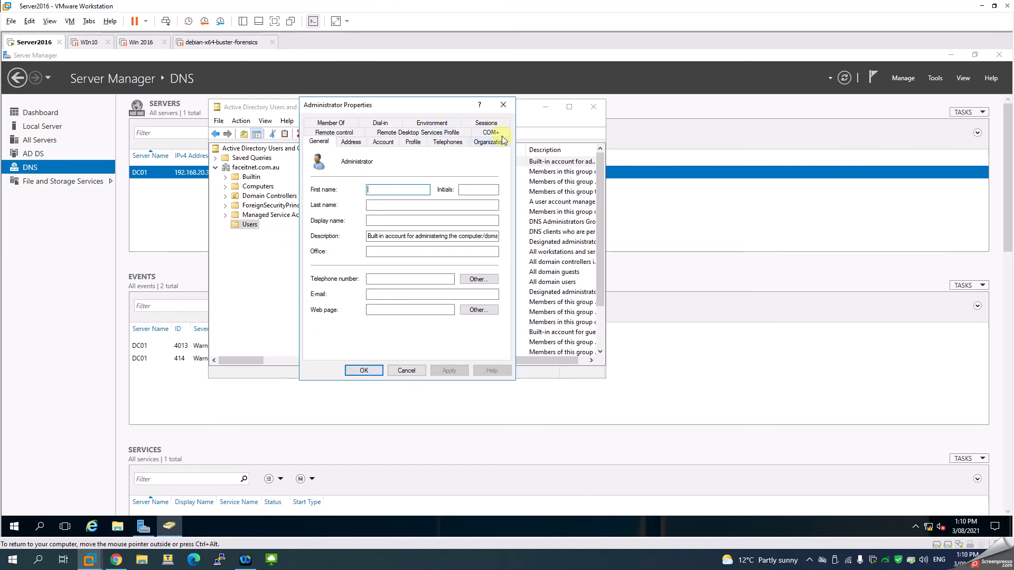
pyautogui.click(333, 123)
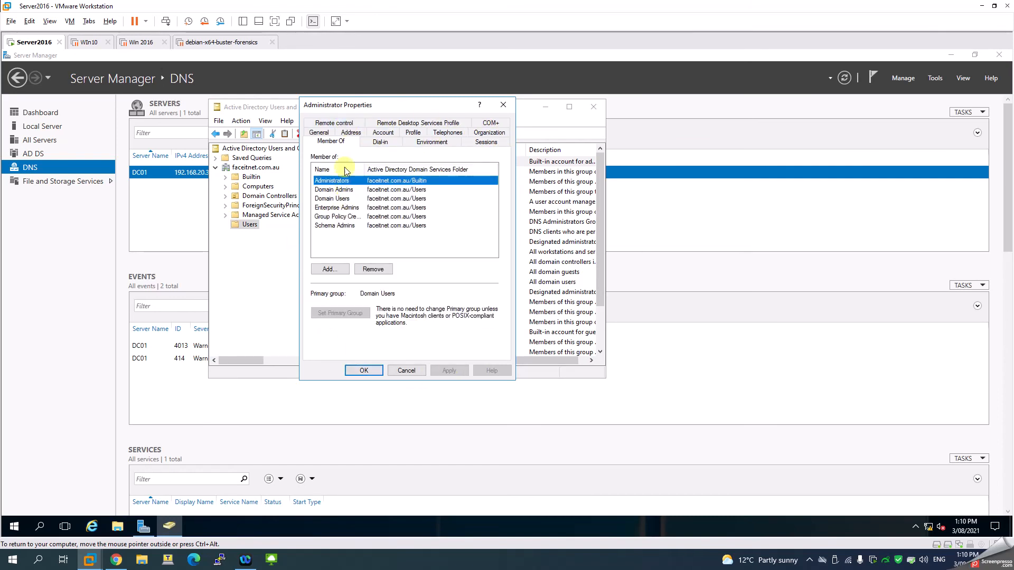
pyautogui.moveTo(364, 168); pyautogui.dragTo(398, 169)
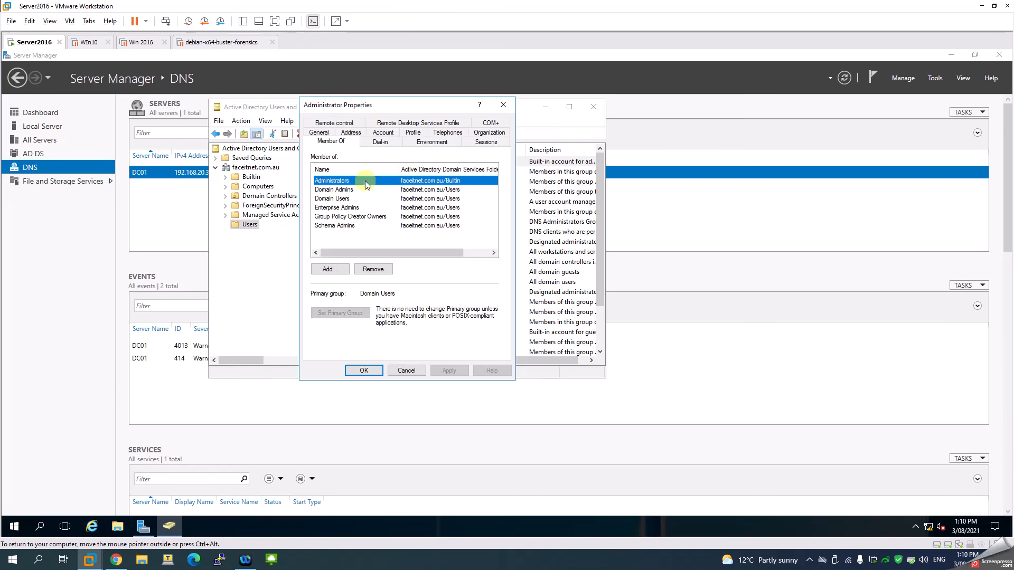
pyautogui.click(335, 191)
pyautogui.click(337, 201)
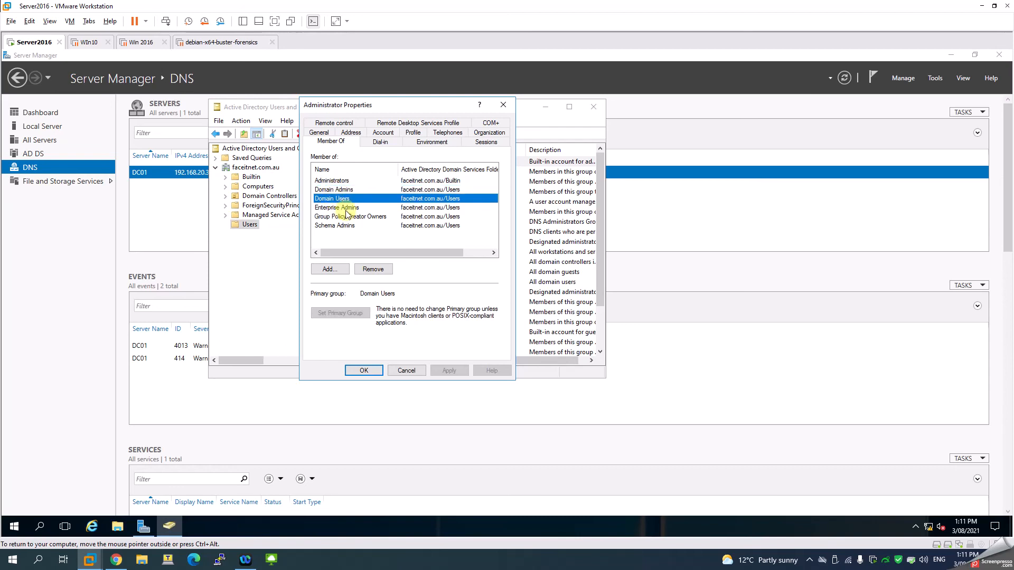
pyautogui.click(346, 210)
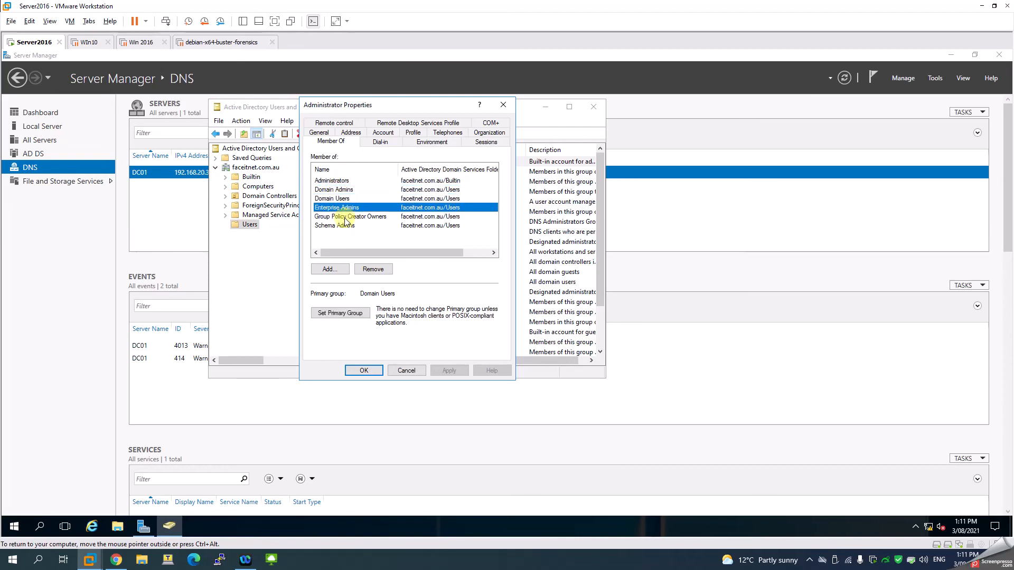
pyautogui.click(344, 217)
pyautogui.click(343, 225)
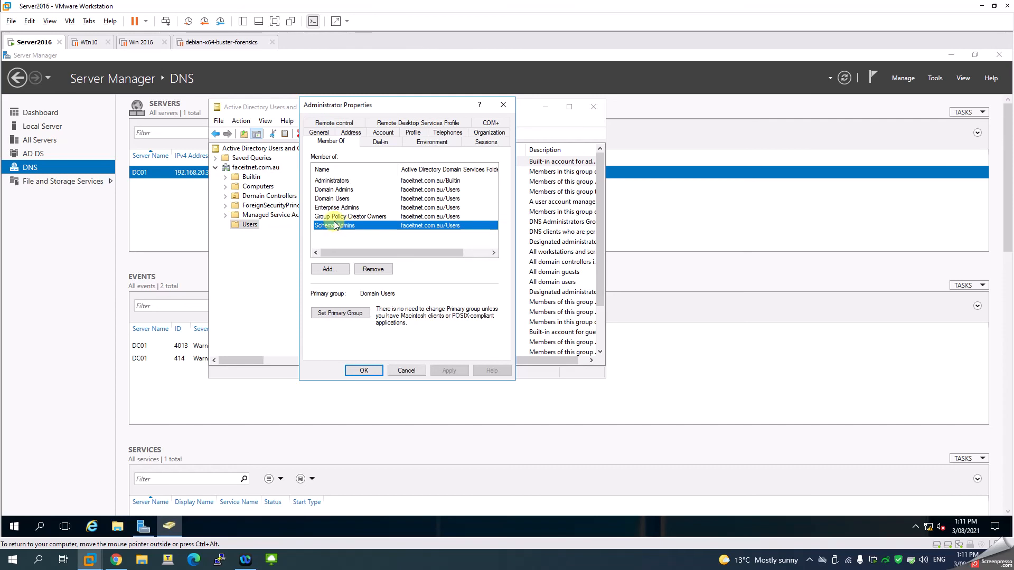
pyautogui.click(339, 217)
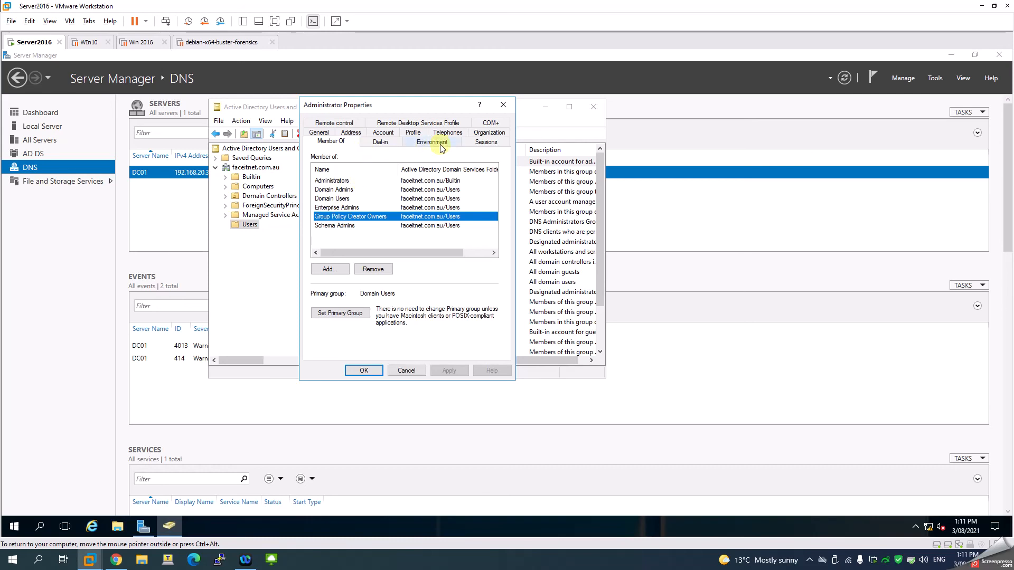
pyautogui.click(381, 134)
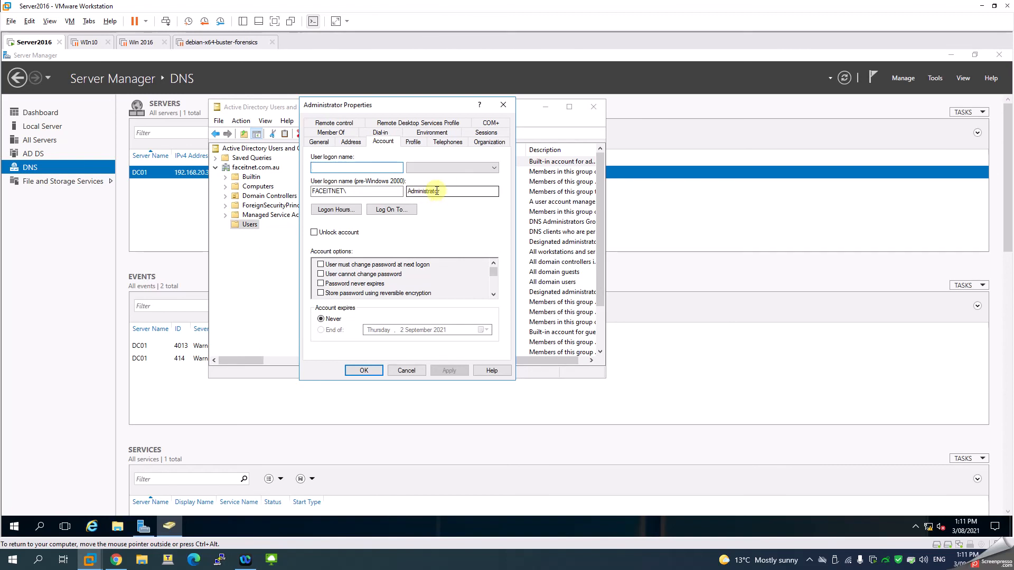
pyautogui.click(428, 169)
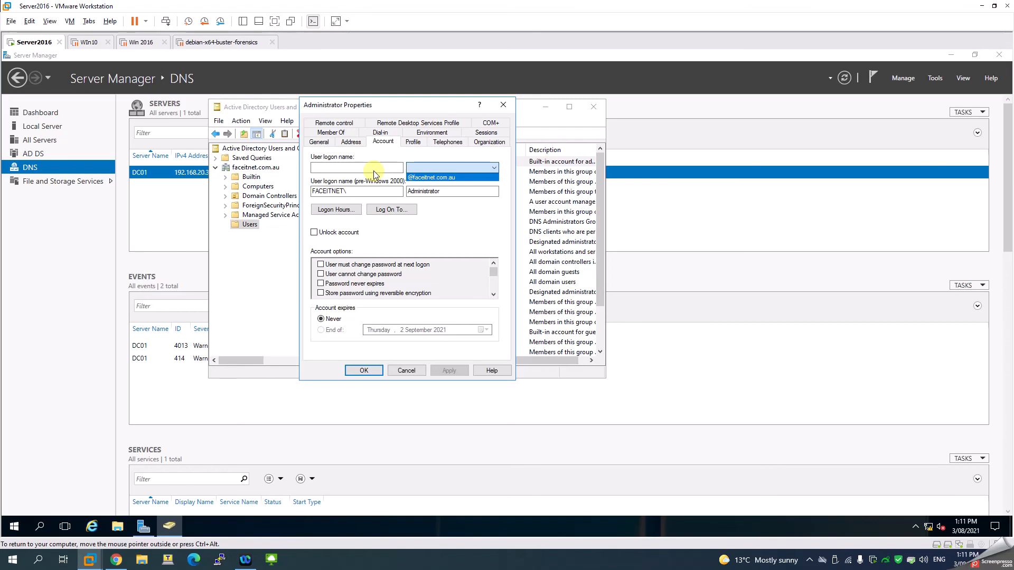
pyautogui.click(512, 101)
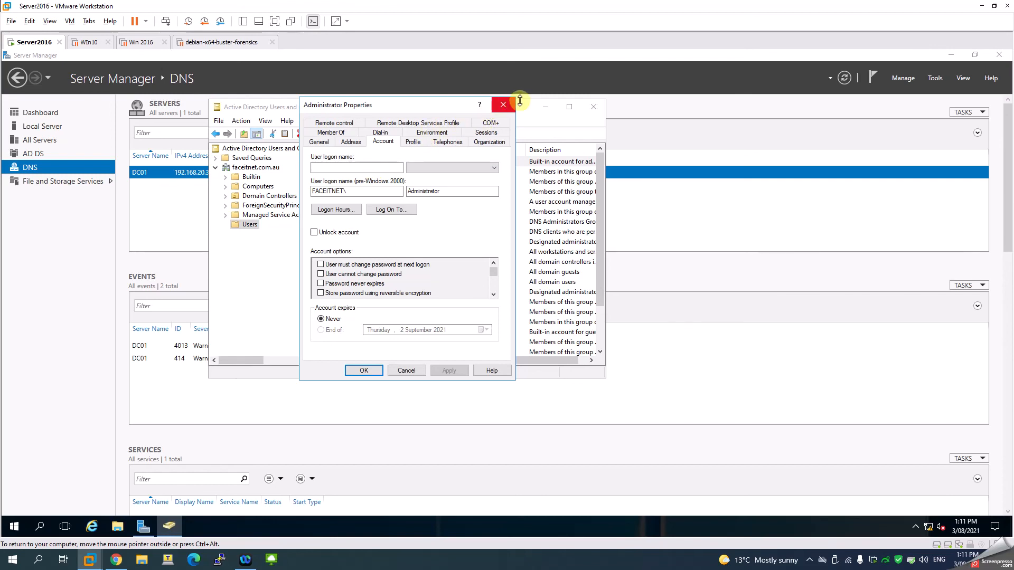
pyautogui.click(505, 106)
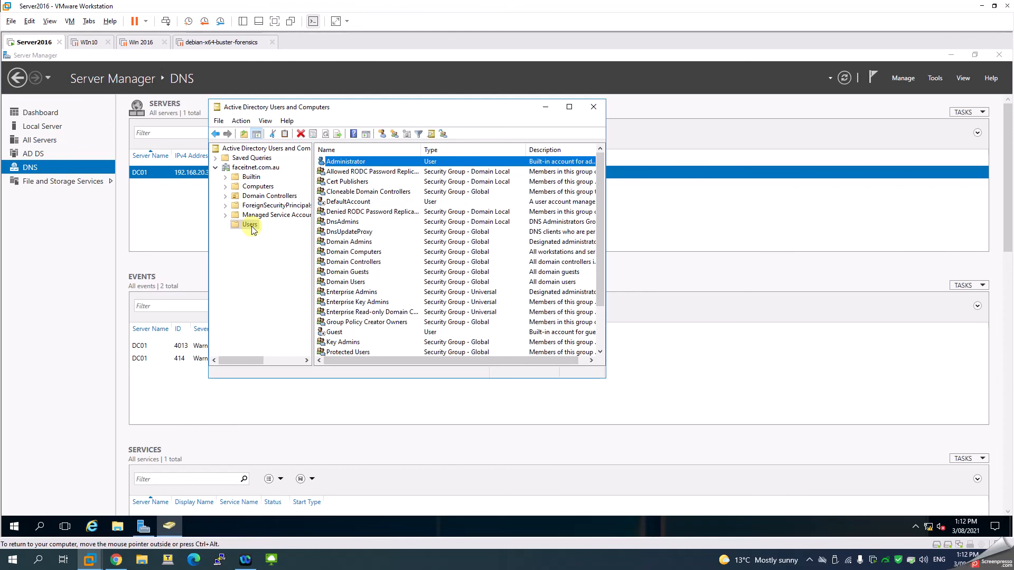
# - Create a new user in the faceitnet.com.au Users container, entering the person's first name, last name and user logon name
pyautogui.click(569, 107)
pyautogui.rightClick(142, 395)
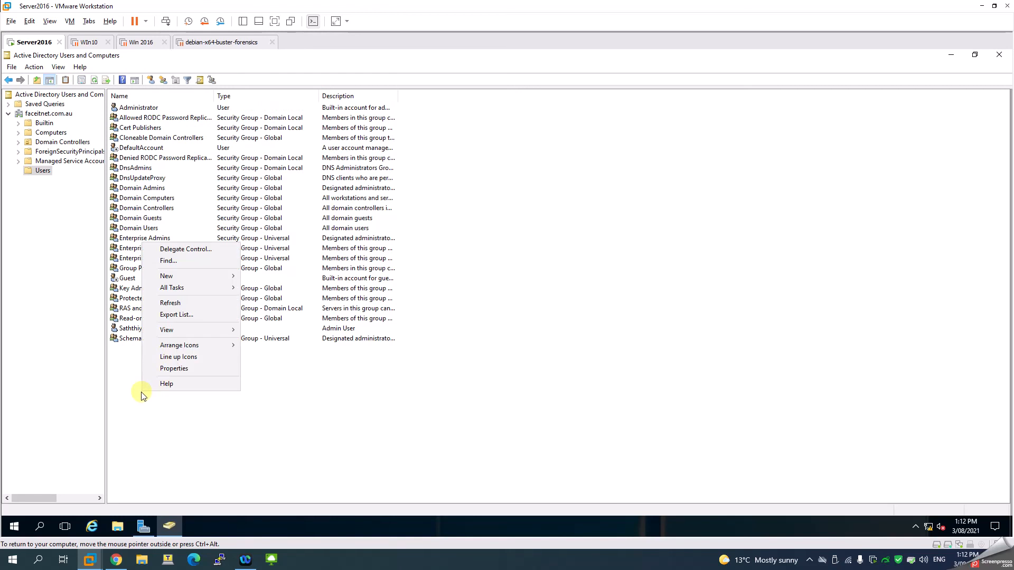
pyautogui.moveTo(182, 277)
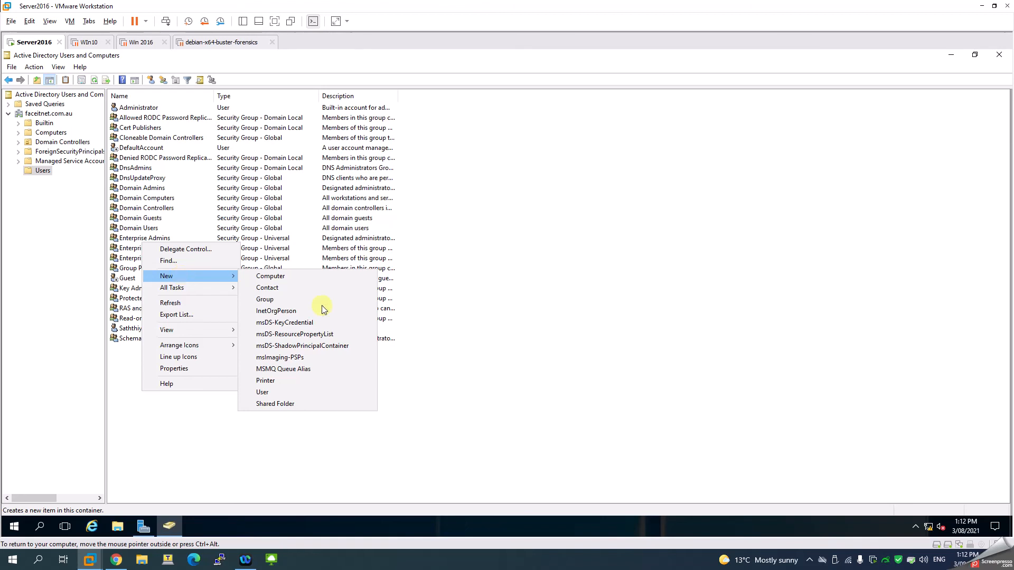
pyautogui.click(266, 392)
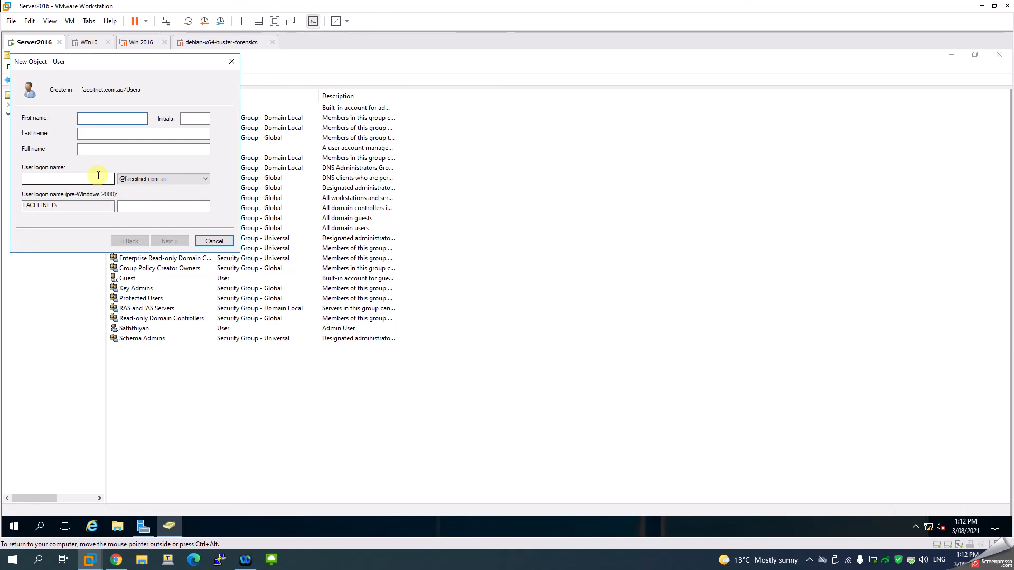
pyautogui.write('Jules')
pyautogui.press('Tab')
pyautogui.press('Tab')
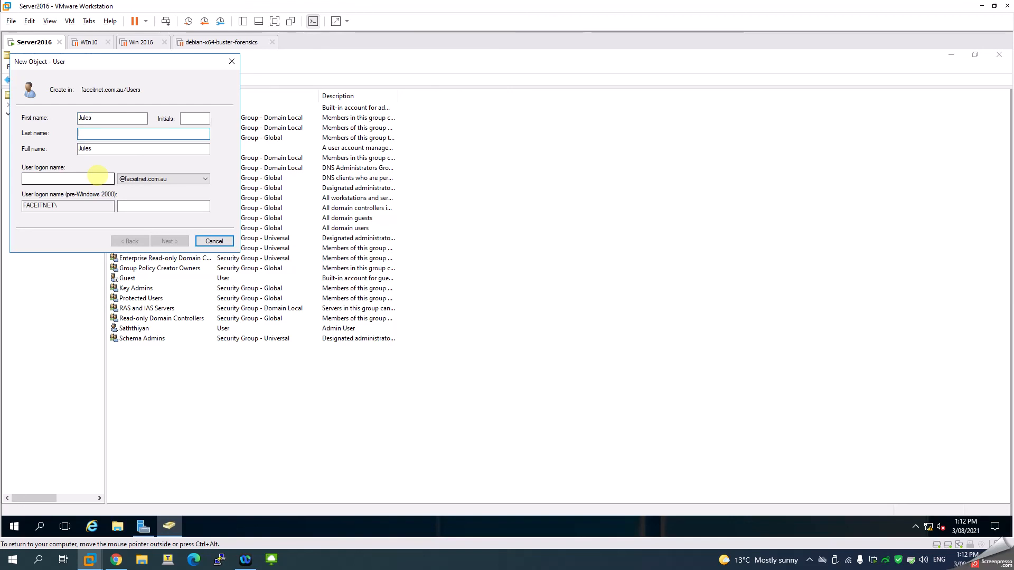
pyautogui.write('A')
pyautogui.press('Tab')
pyautogui.press('Tab')
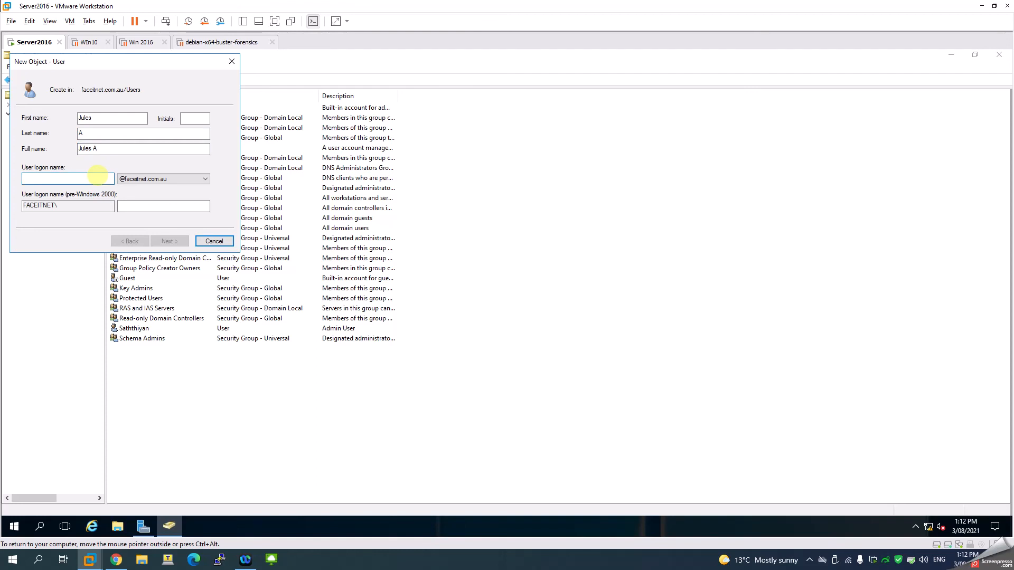
pyautogui.write('Jules')
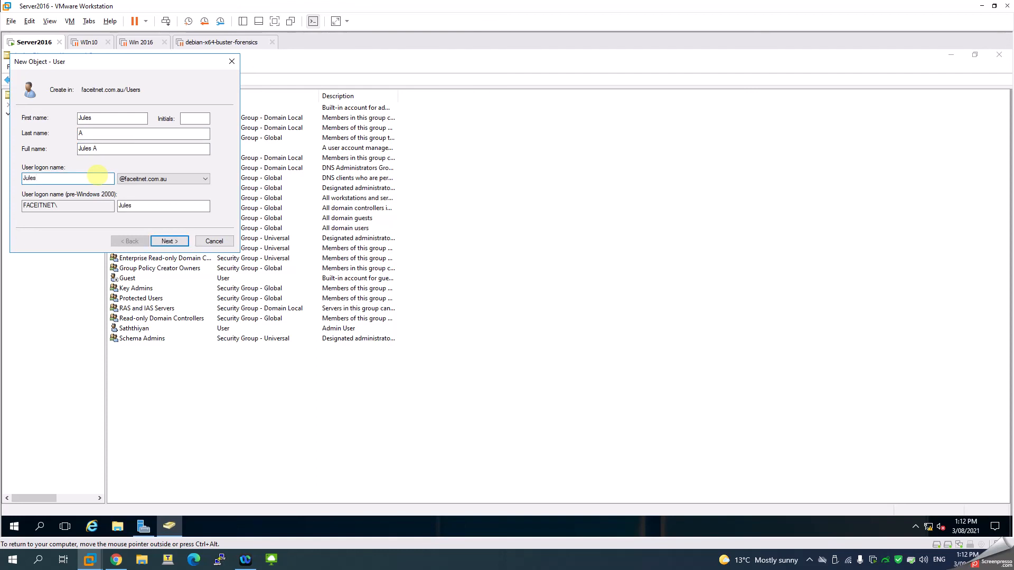
pyautogui.click(165, 243)
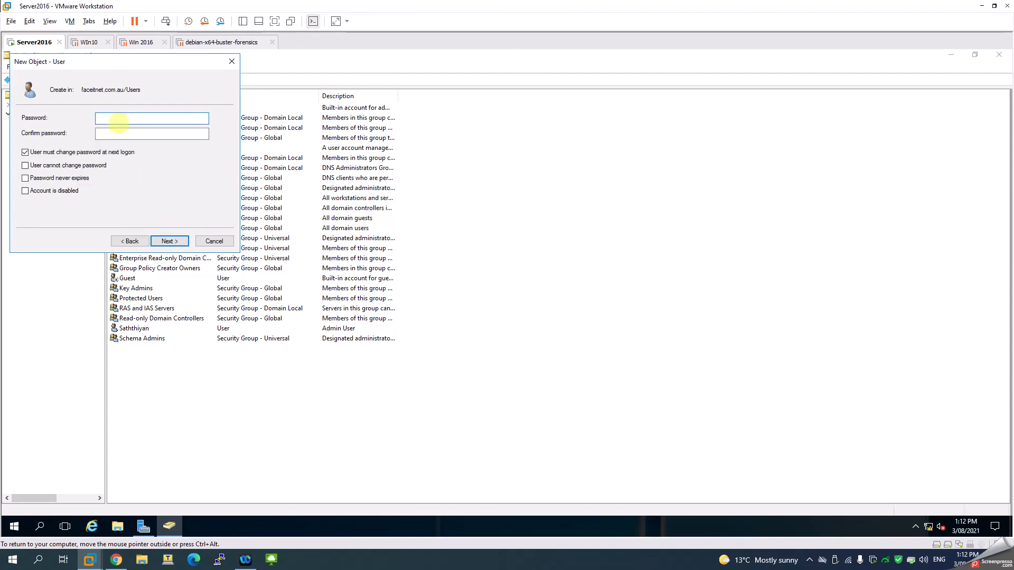
# - Enter and confirm the new user's password
pyautogui.write('••••••••')
pyautogui.press('Tab')
pyautogui.write('••••••')
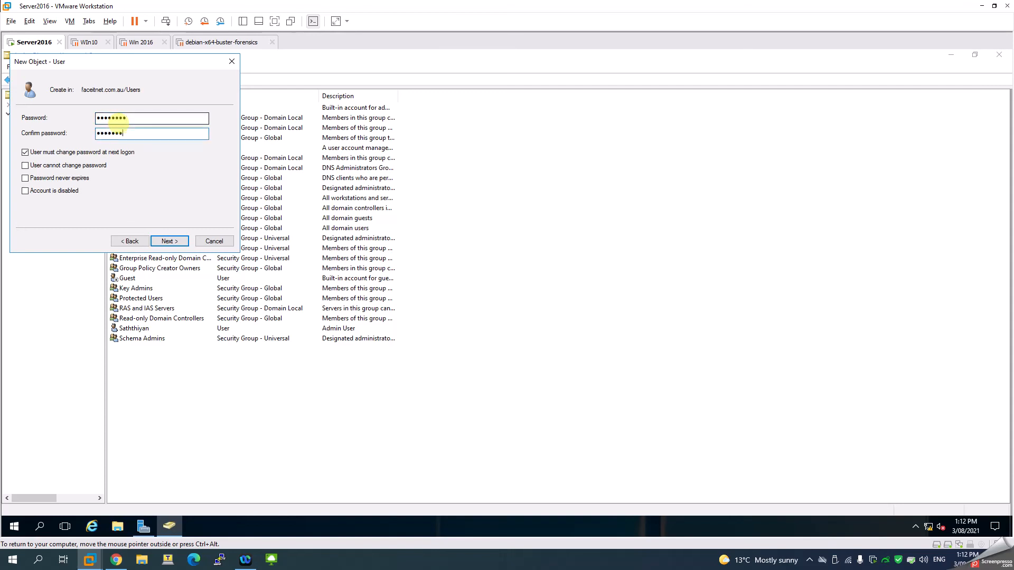
pyautogui.press('Tab')
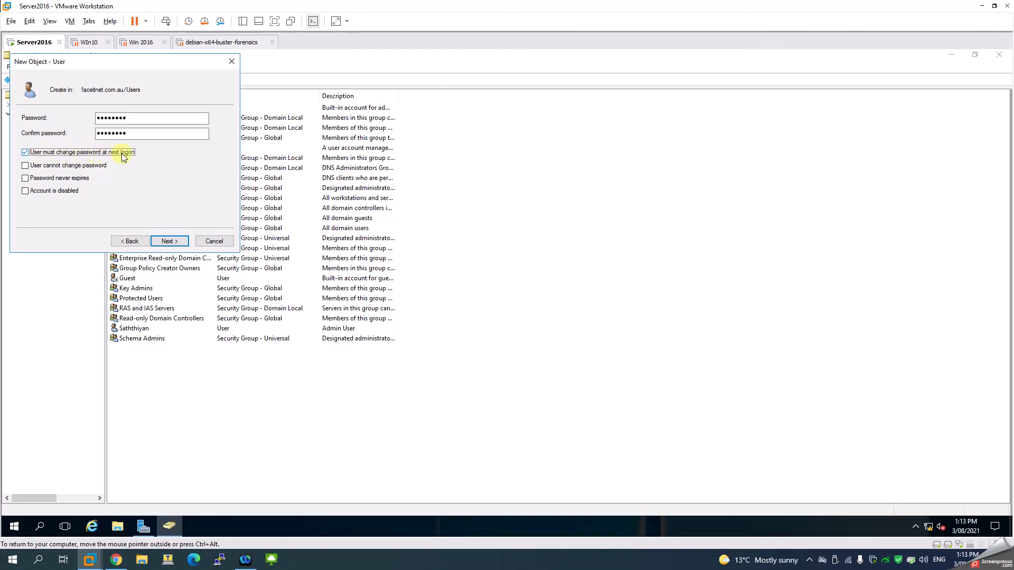
# - Try combinations of the password options, keep only User must change password at next logon checked, and finish creating the user
pyautogui.click(62, 167)
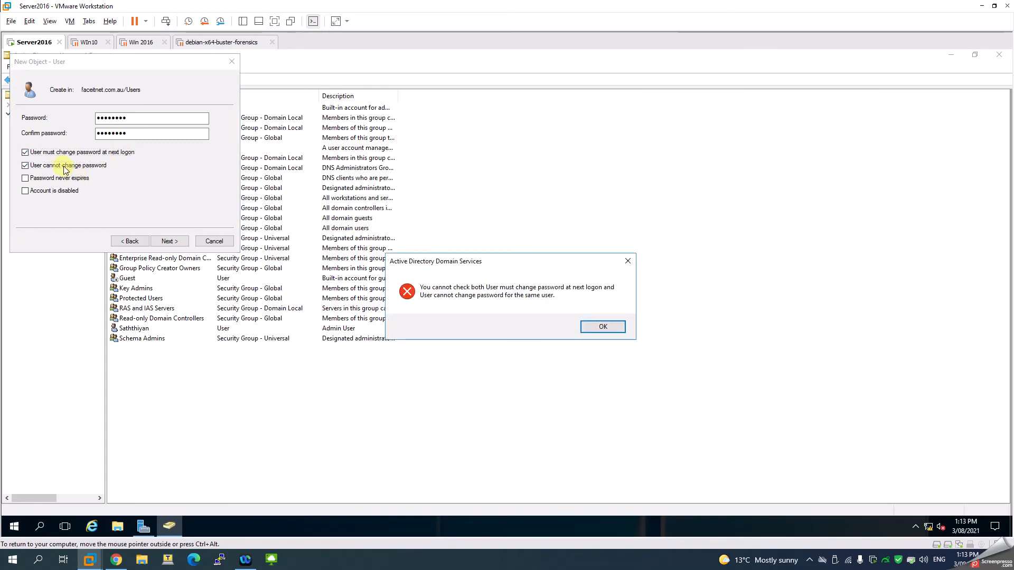
pyautogui.click(595, 327)
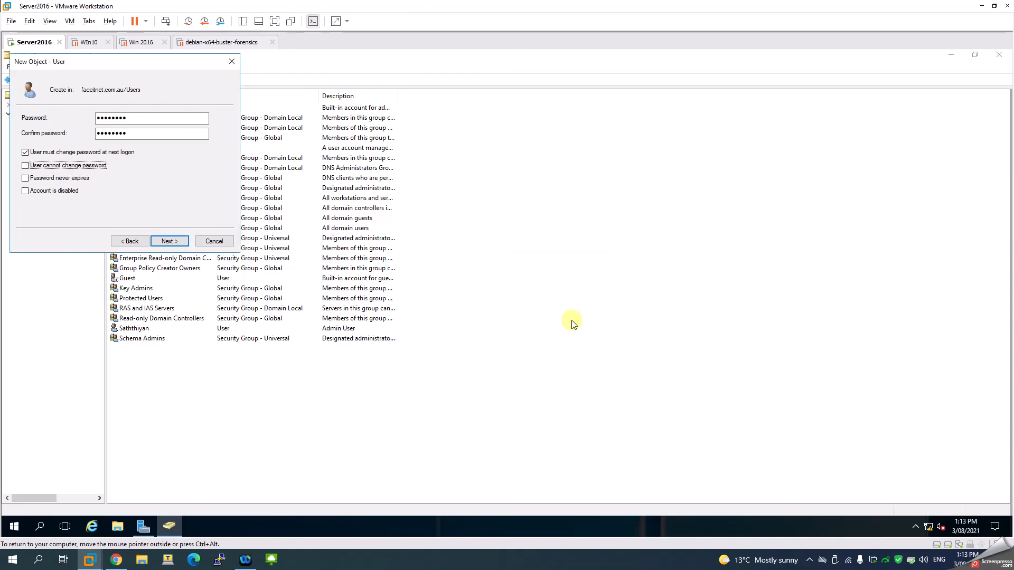
pyautogui.click(25, 153)
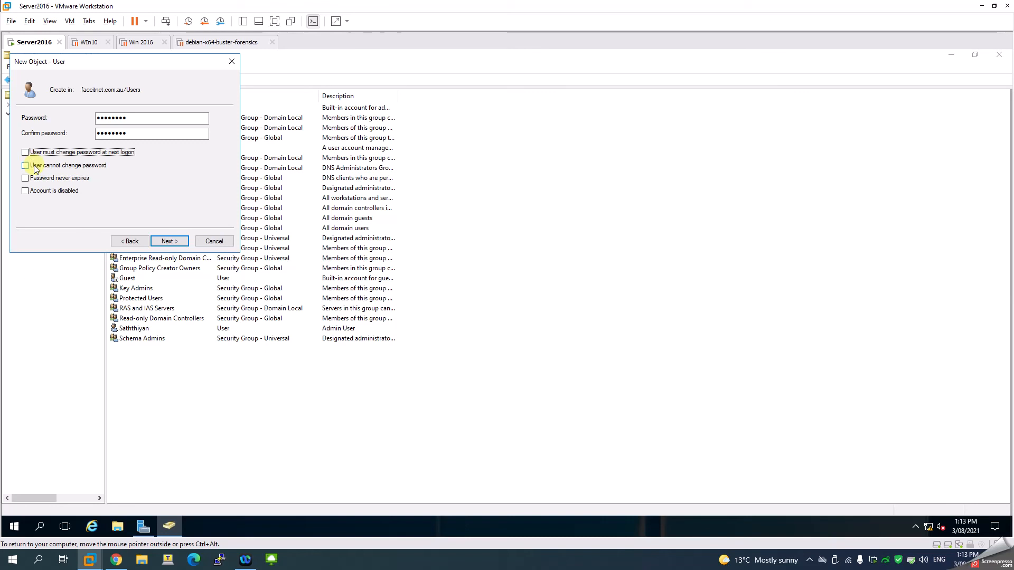
pyautogui.click(34, 167)
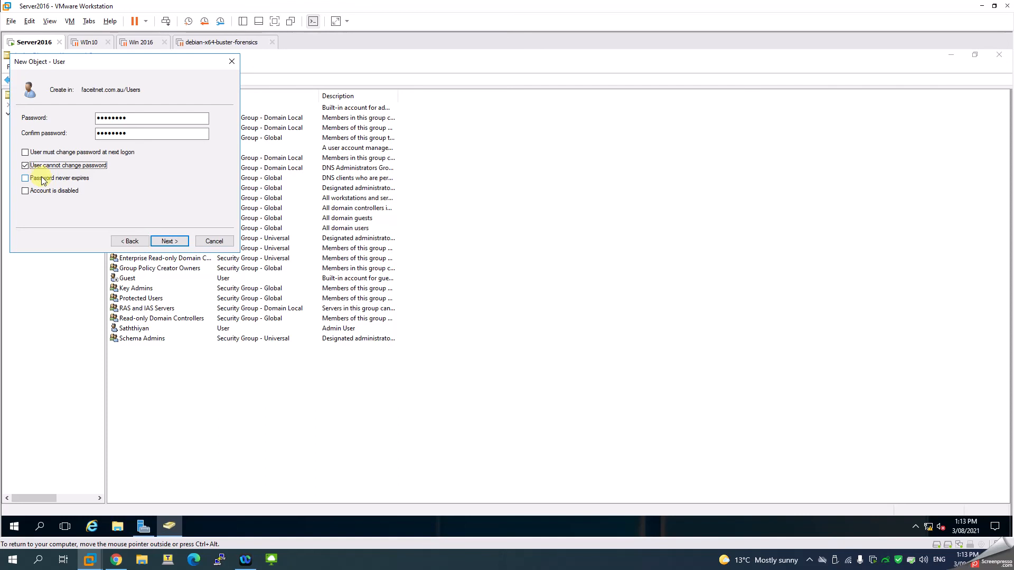
pyautogui.click(50, 180)
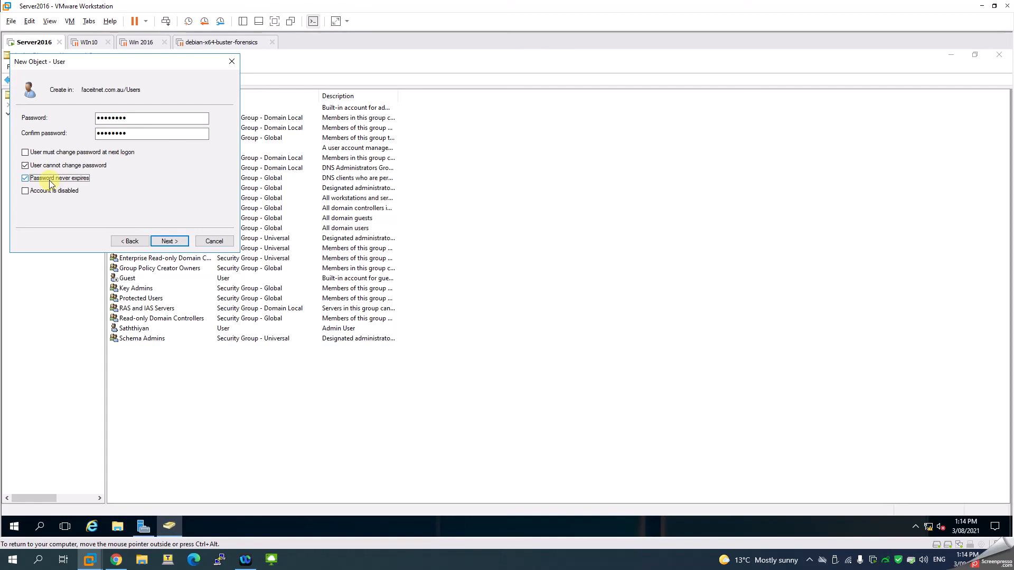
pyautogui.click(53, 178)
pyautogui.click(51, 165)
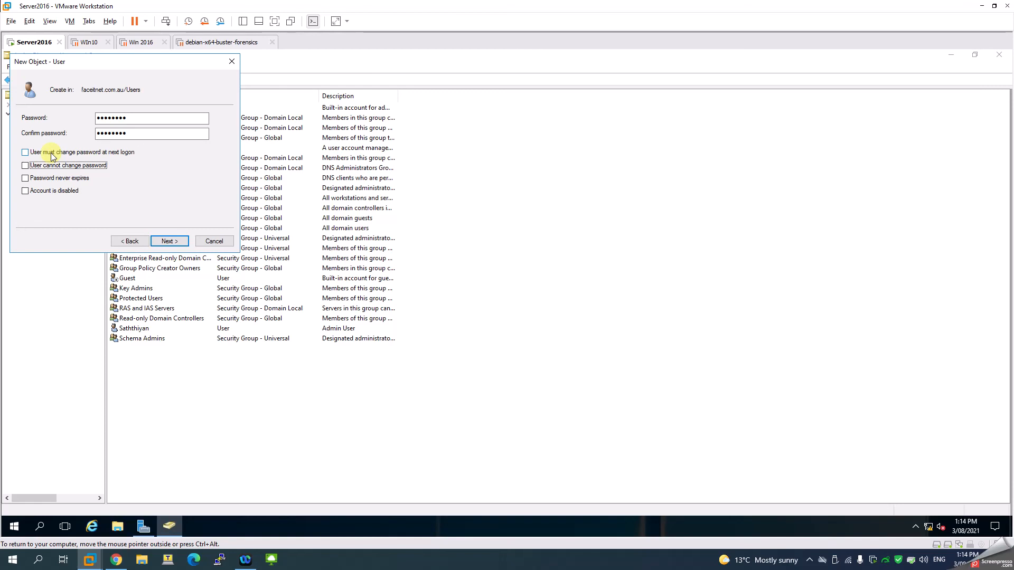
pyautogui.click(52, 154)
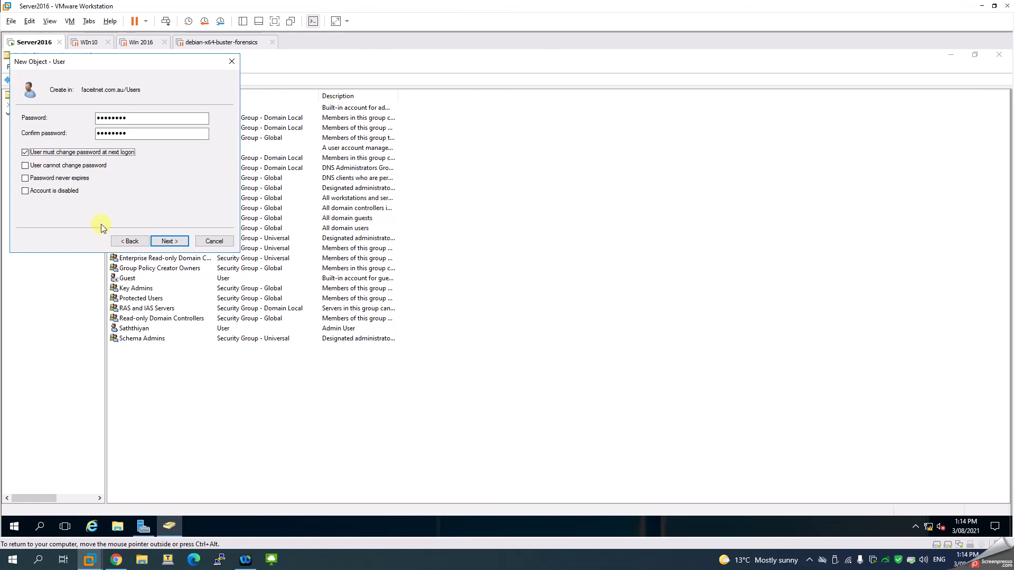
pyautogui.click(167, 241)
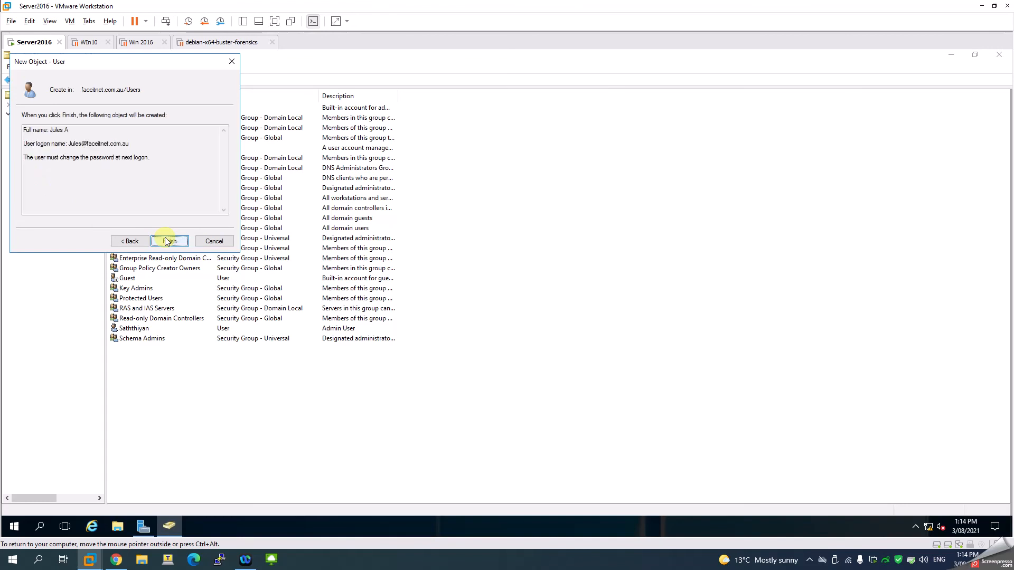
pyautogui.click(165, 239)
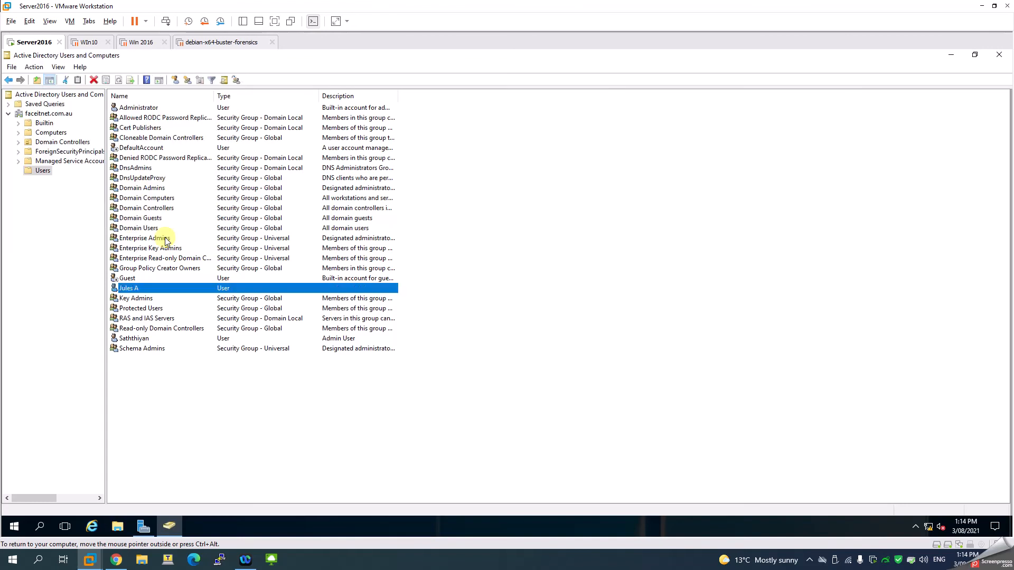
# - Open the new user's properties and review the Address, Account and Profile tabs
pyautogui.rightClick(131, 290)
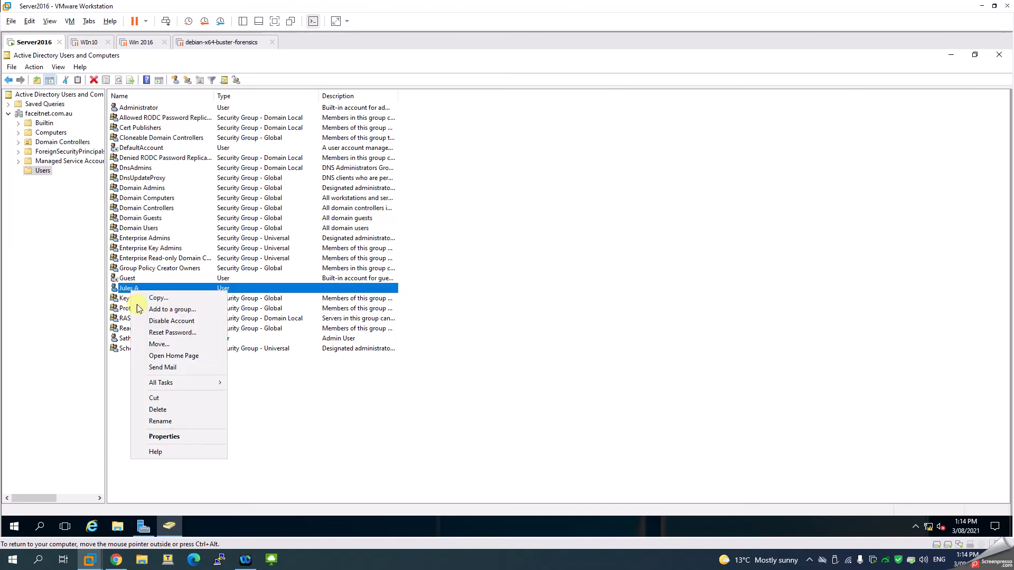
pyautogui.click(164, 437)
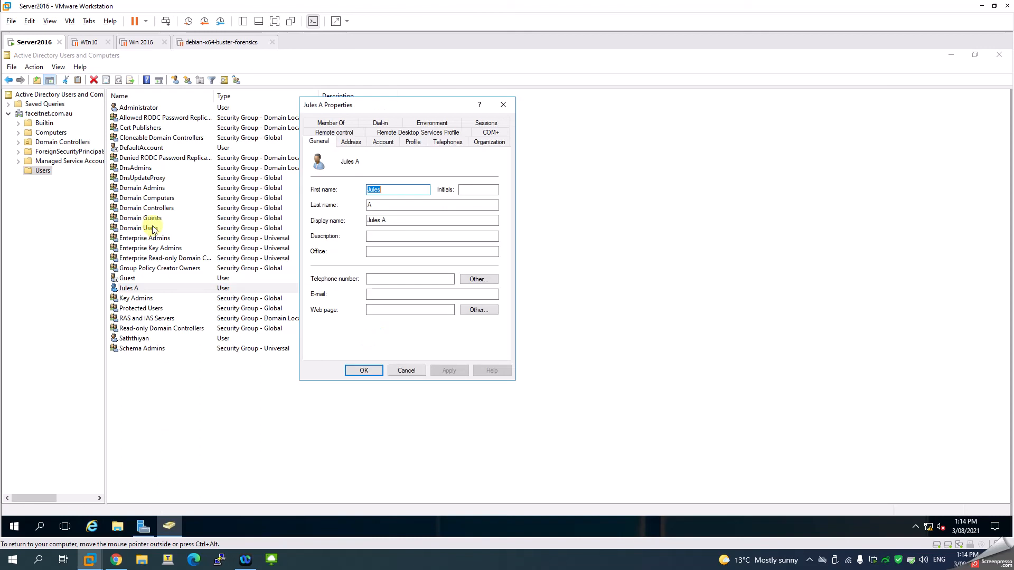
pyautogui.click(352, 143)
pyautogui.click(395, 143)
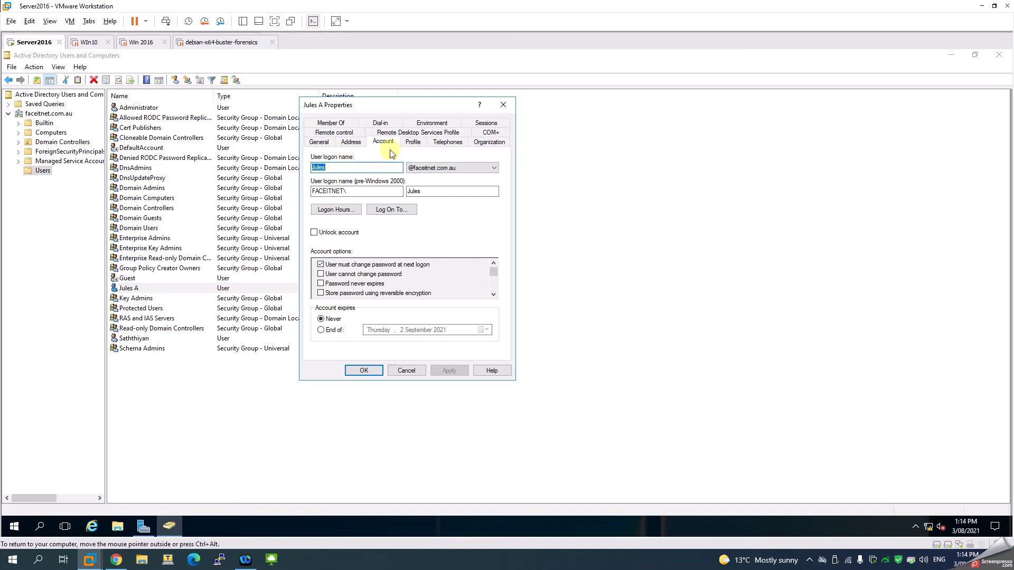
pyautogui.click(409, 142)
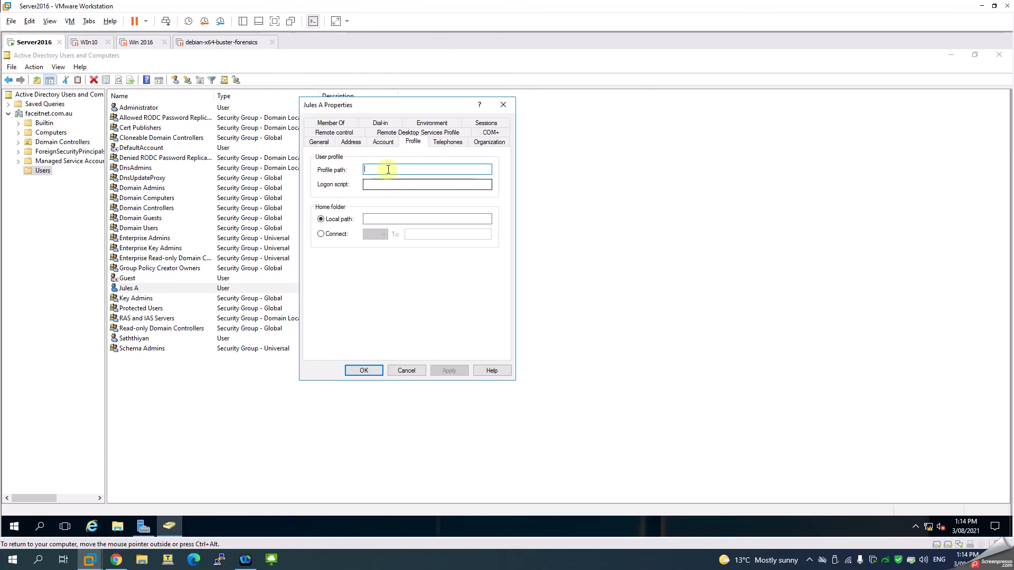
pyautogui.click(375, 184)
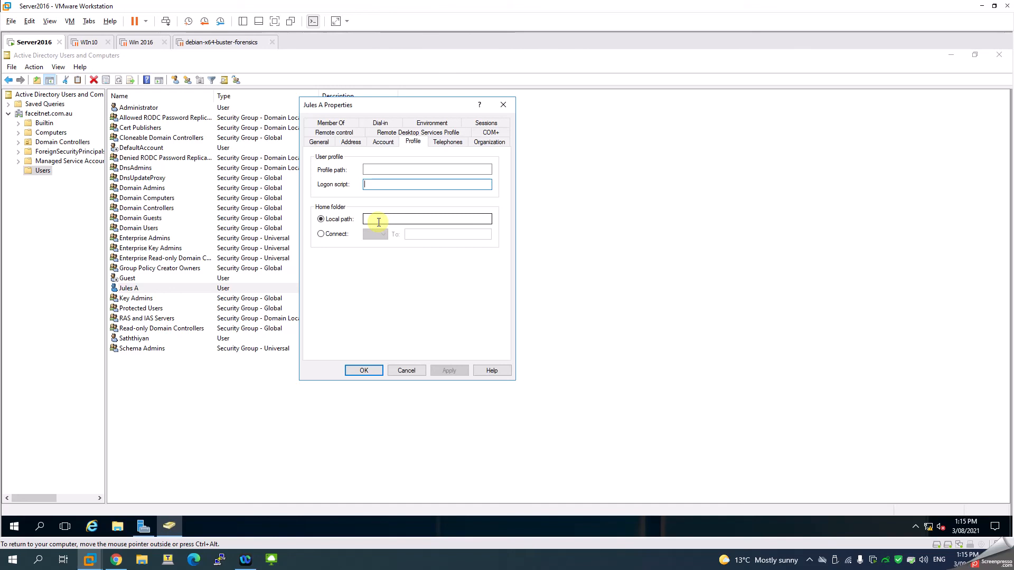
# - Review the remaining property tabs, including Remote control, COM+ and Member Of, then close the user's properties
pyautogui.click(484, 142)
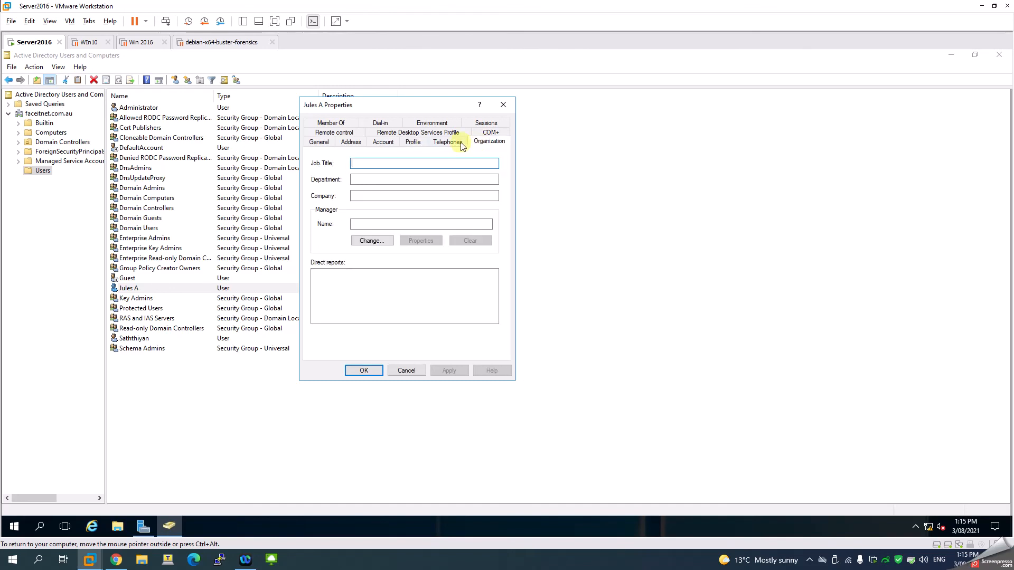
pyautogui.click(453, 144)
pyautogui.click(382, 142)
pyautogui.click(351, 143)
pyautogui.click(319, 142)
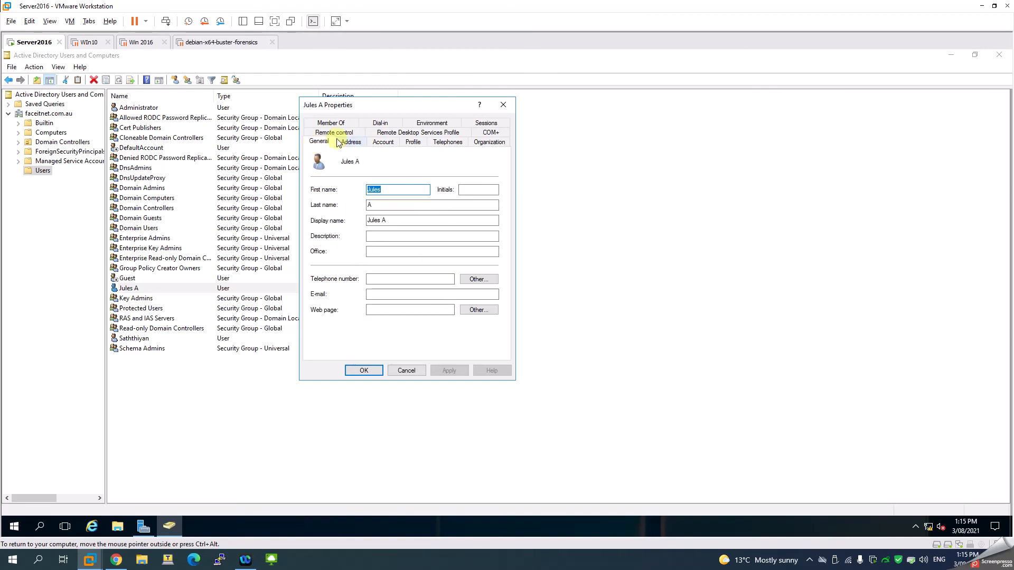
pyautogui.click(335, 133)
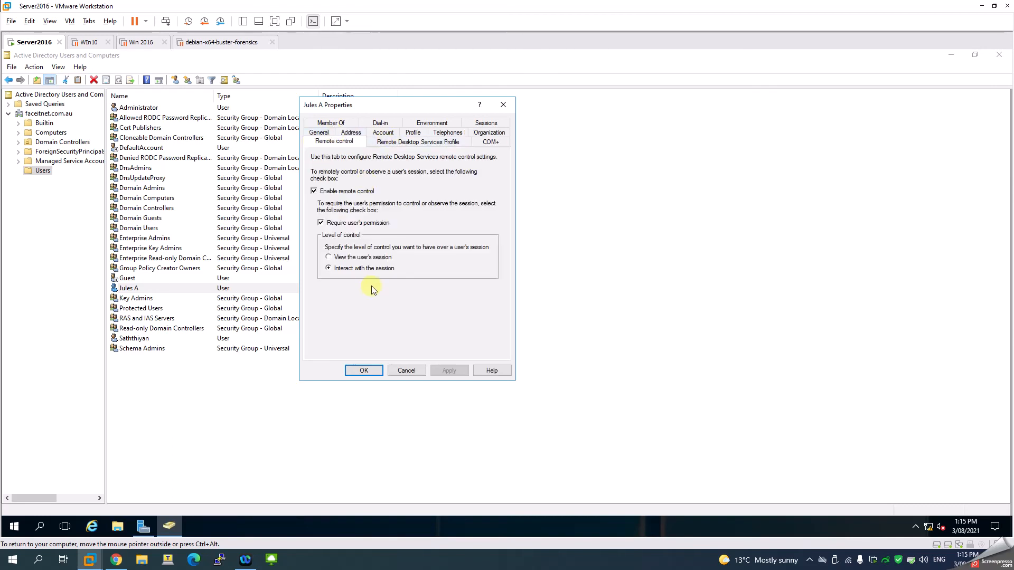
pyautogui.click(383, 141)
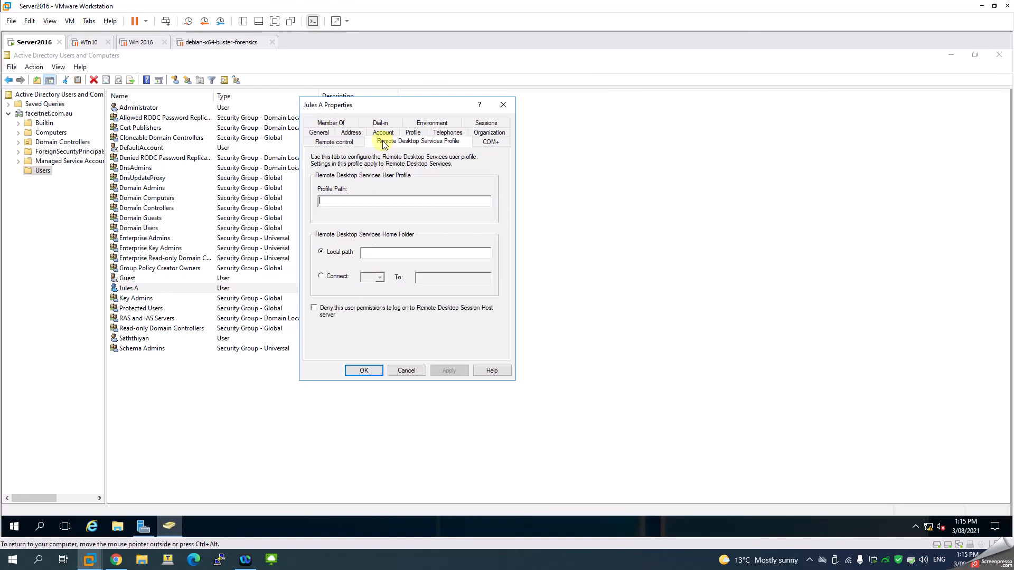
pyautogui.click(496, 143)
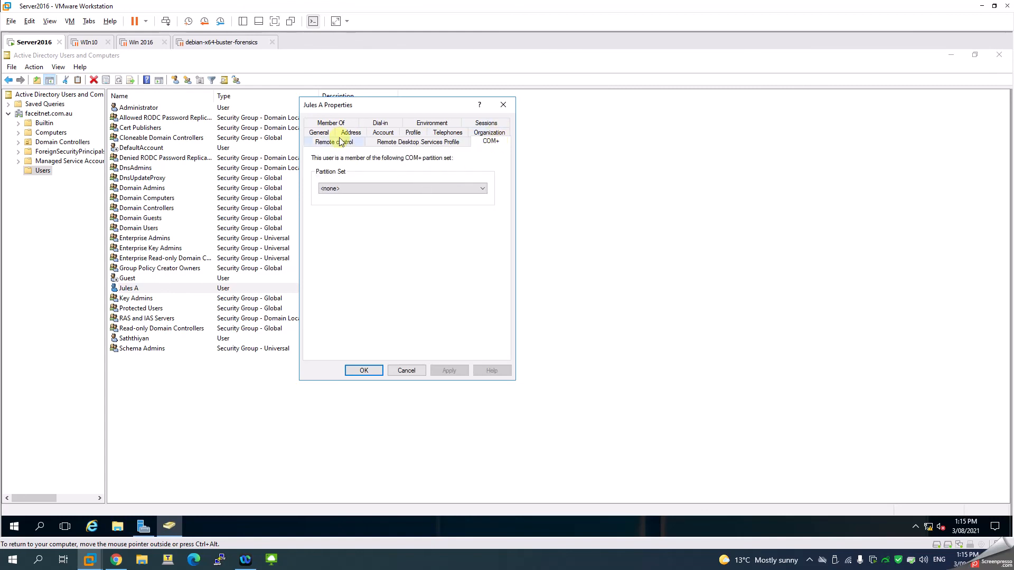
pyautogui.click(331, 124)
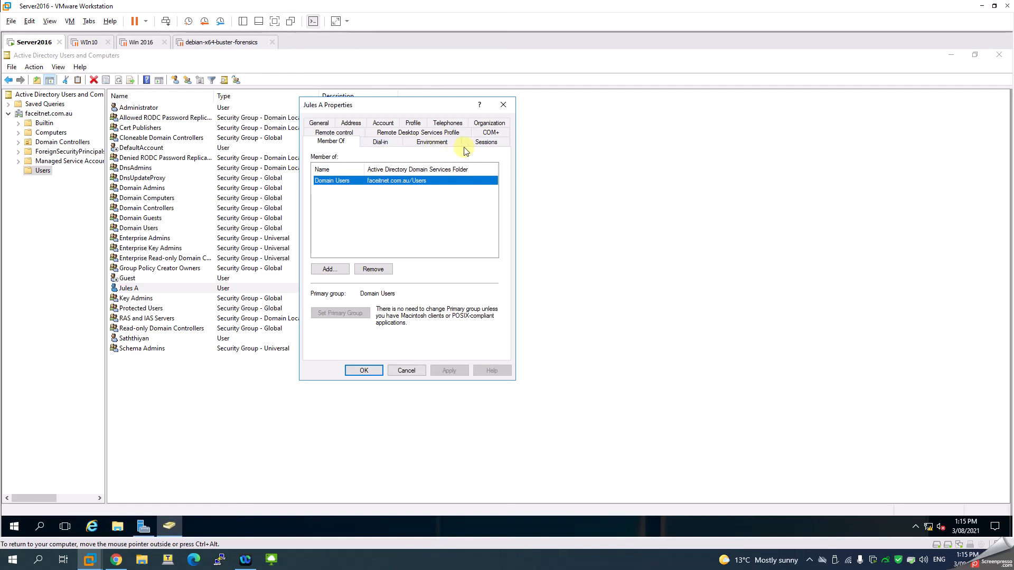
pyautogui.click(365, 370)
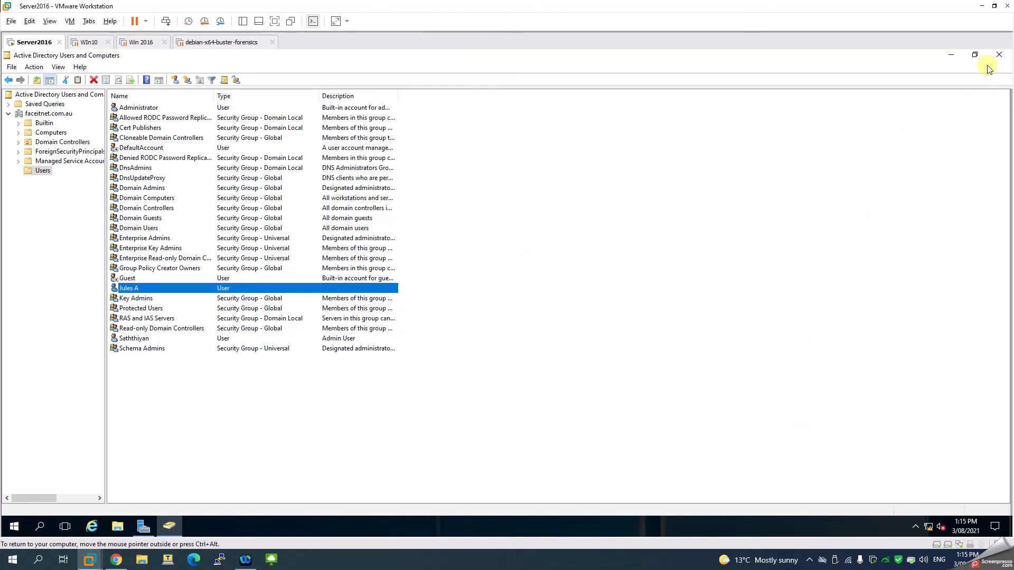
# - Close Active Directory Users and Computers and Server Manager
pyautogui.click(999, 56)
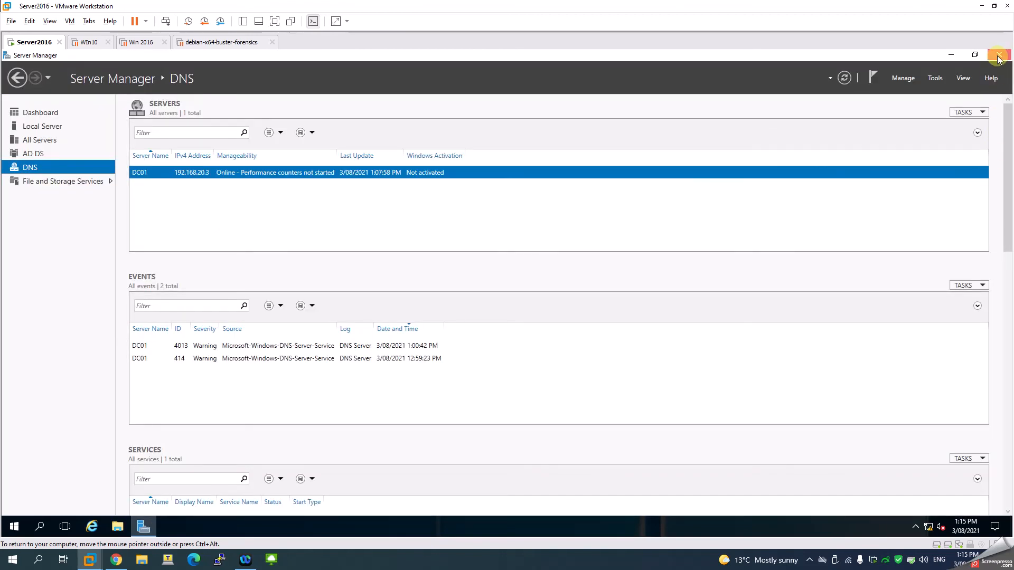
pyautogui.click(999, 56)
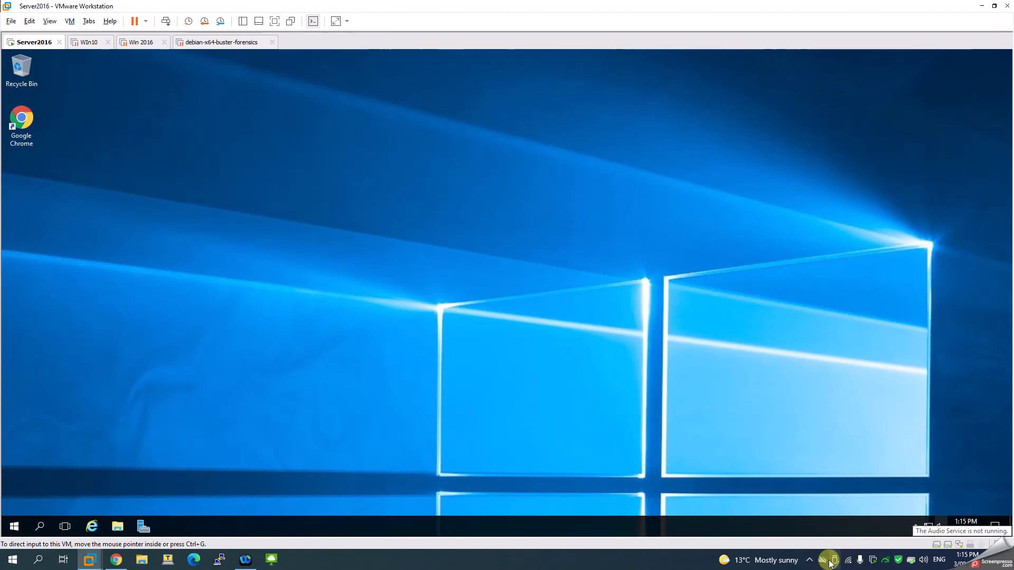
pyautogui.click(810, 559)
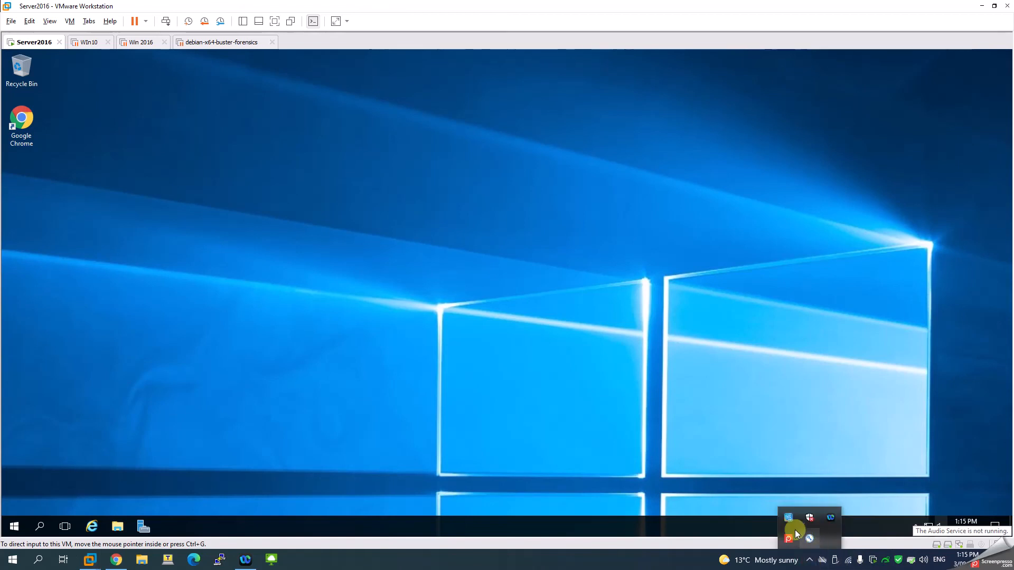
pyautogui.rightClick(805, 537)
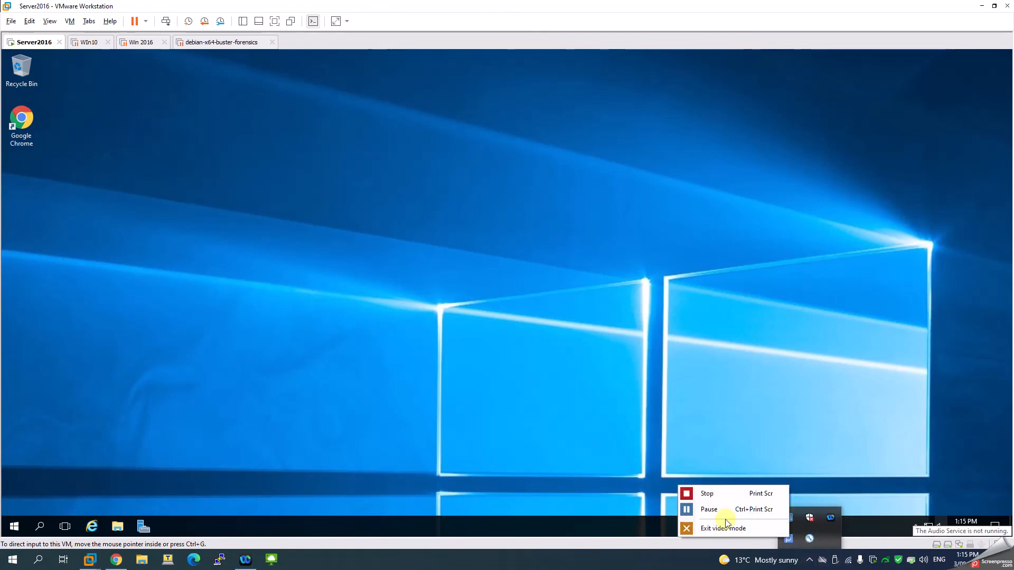
pyautogui.click(705, 495)
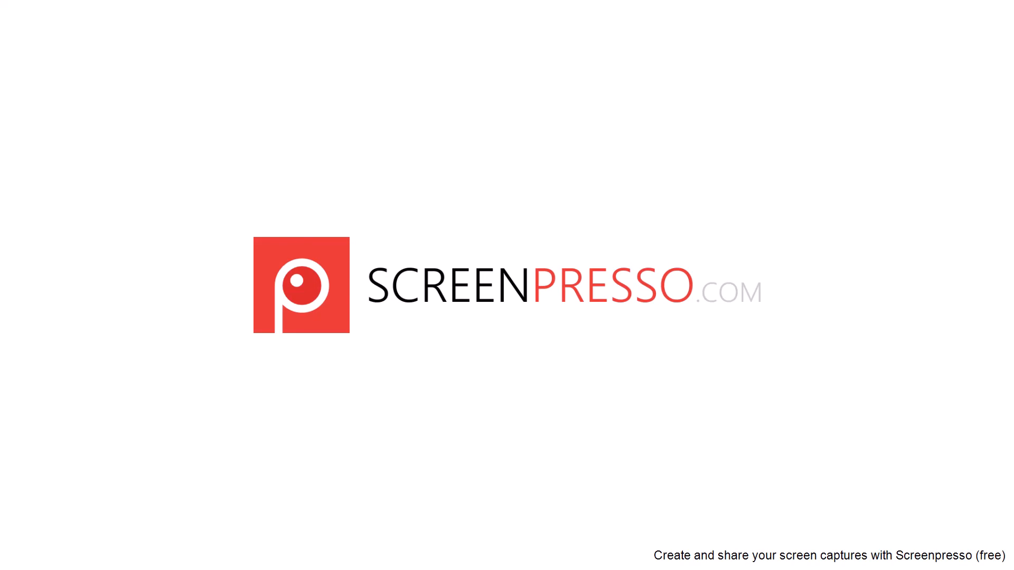